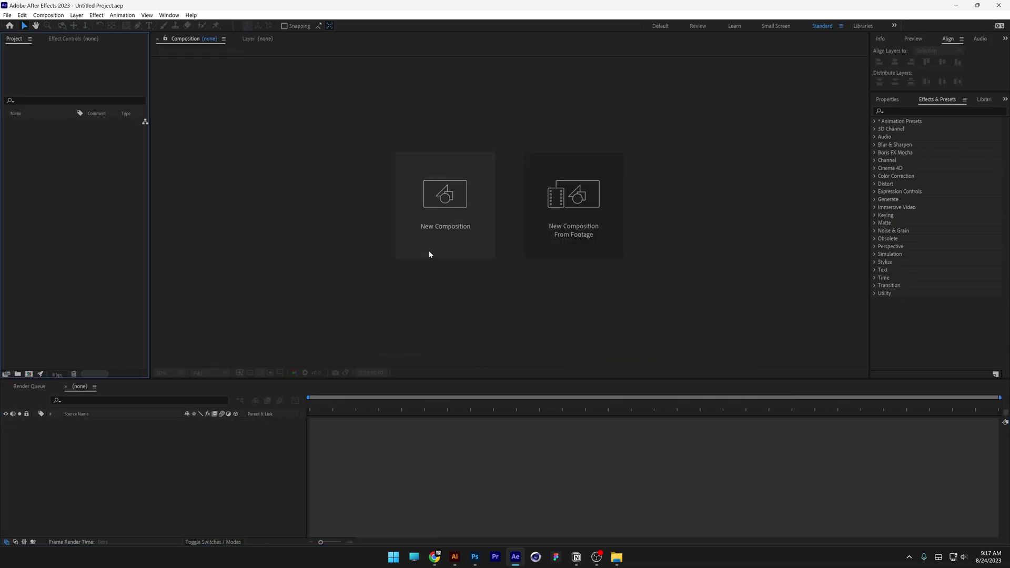
Create a new HD 1920x1080 29.97 fps composition named TXT.
left_click(428, 250)
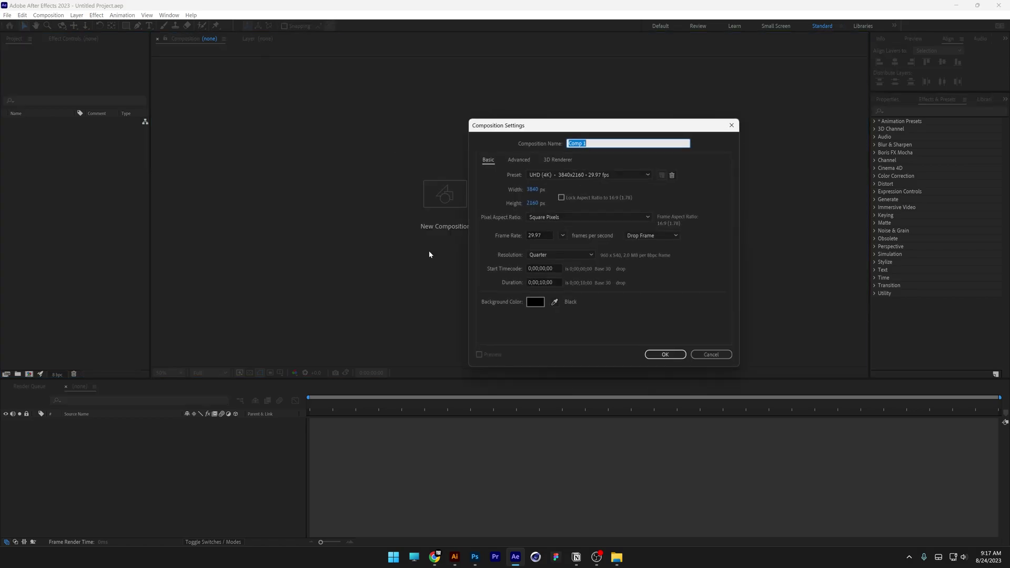
left_click(549, 176)
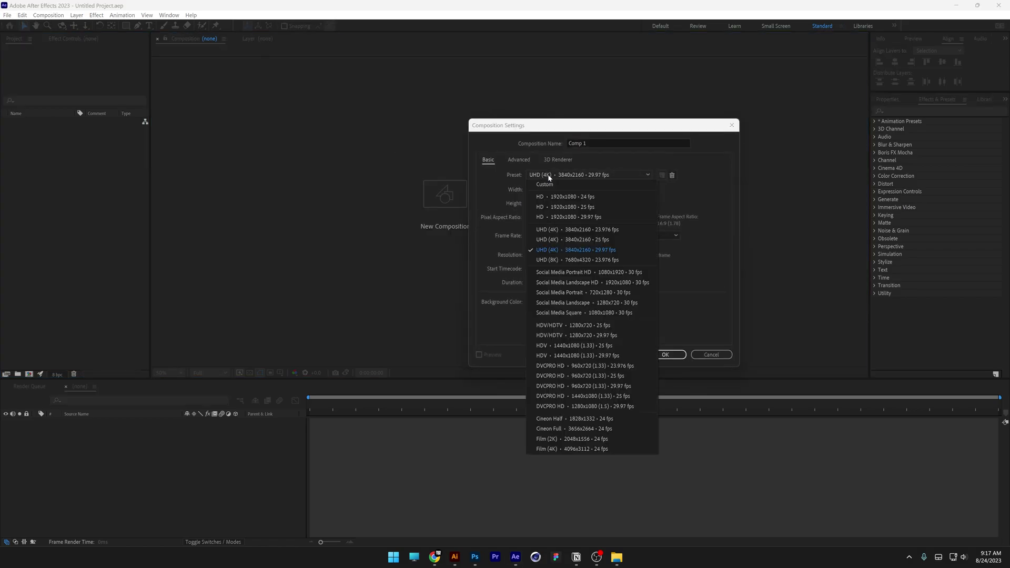
left_click(593, 217)
type("TXT")
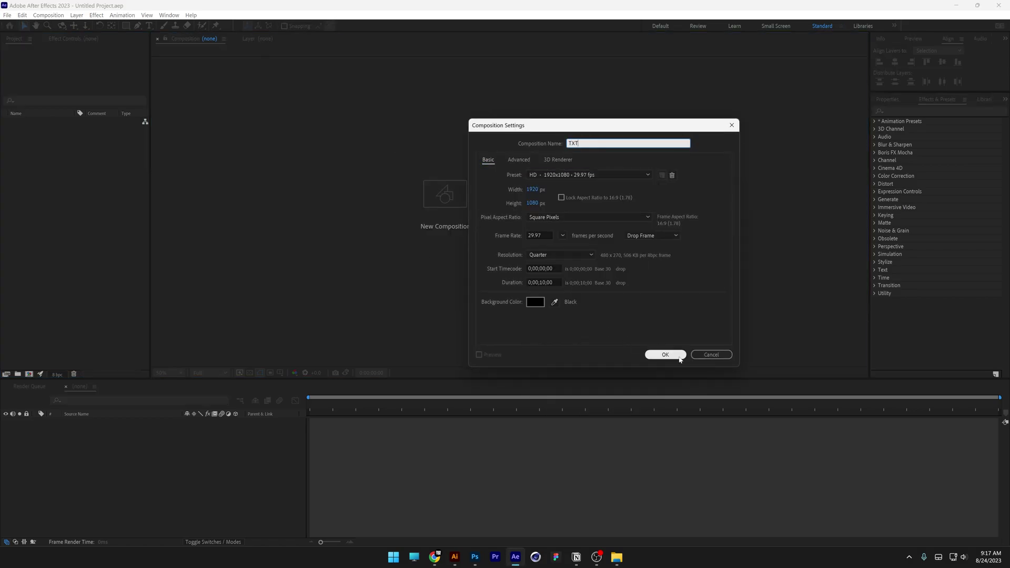
left_click(675, 353)
Add PANTER text, centre its anchor and position, and scale it to 376%.
left_click(451, 207)
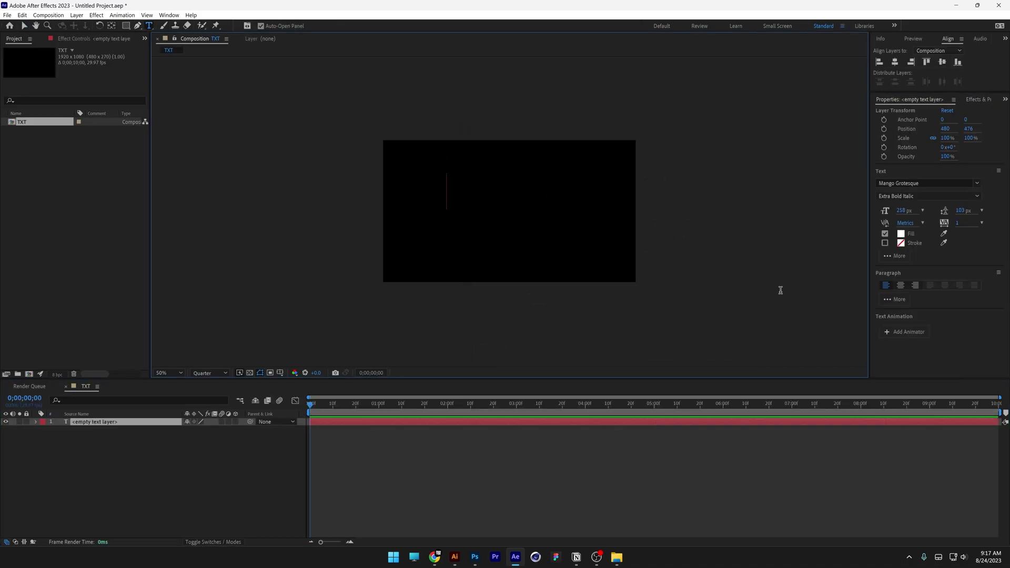
type("PANTER")
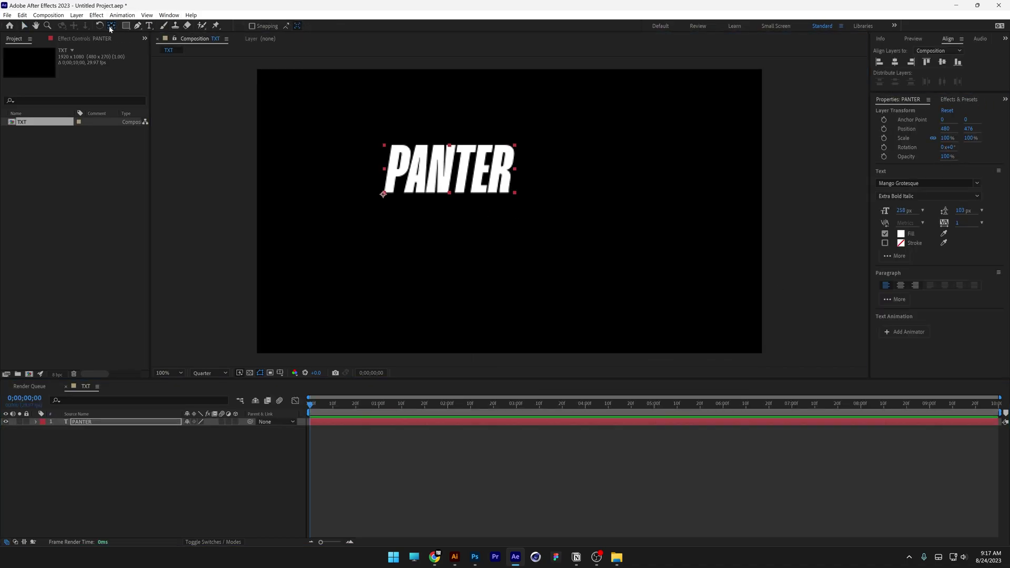
key("ctrl+alt+Home")
left_click(894, 62)
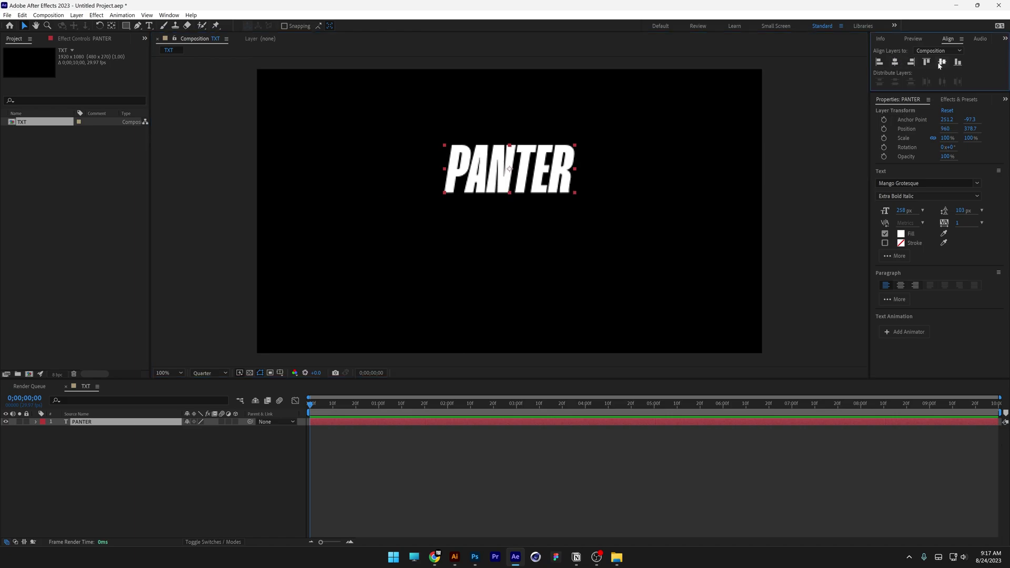
left_click(942, 61)
key("s")
left_click_drag(200, 429, 317, 428)
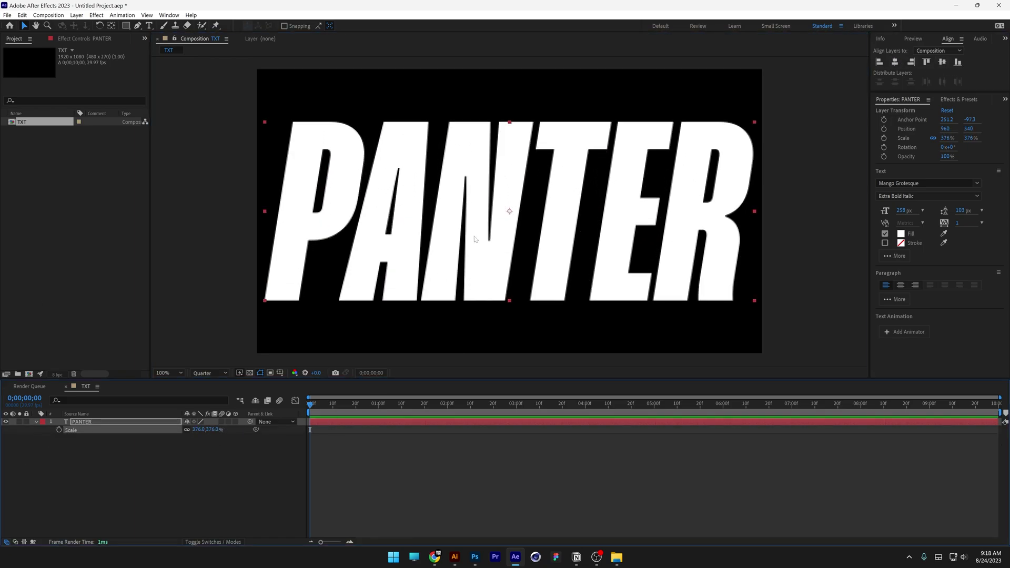
Reduce the TXT composition height to 743 px in Composition Settings.
left_click(49, 15)
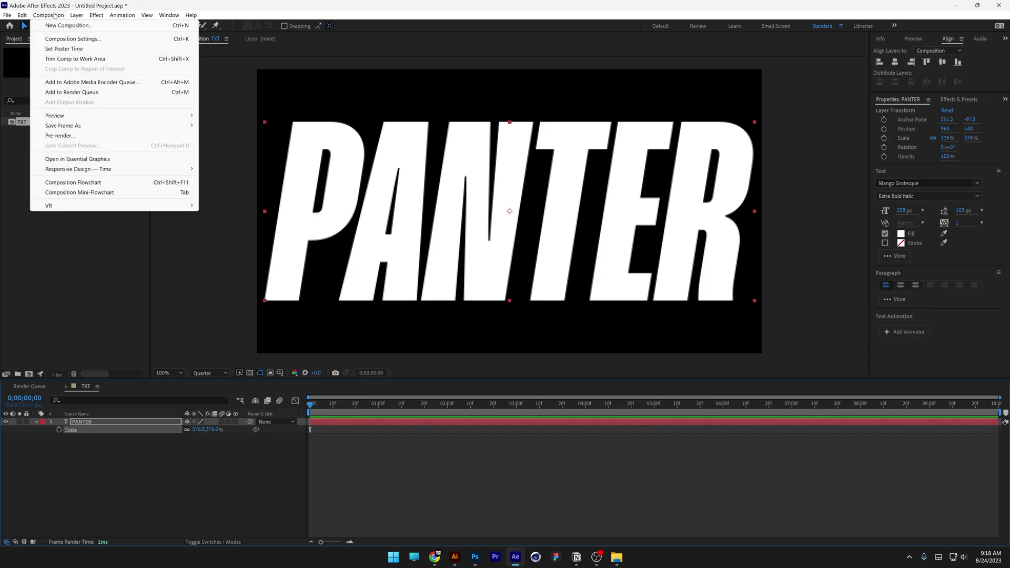
left_click(79, 40)
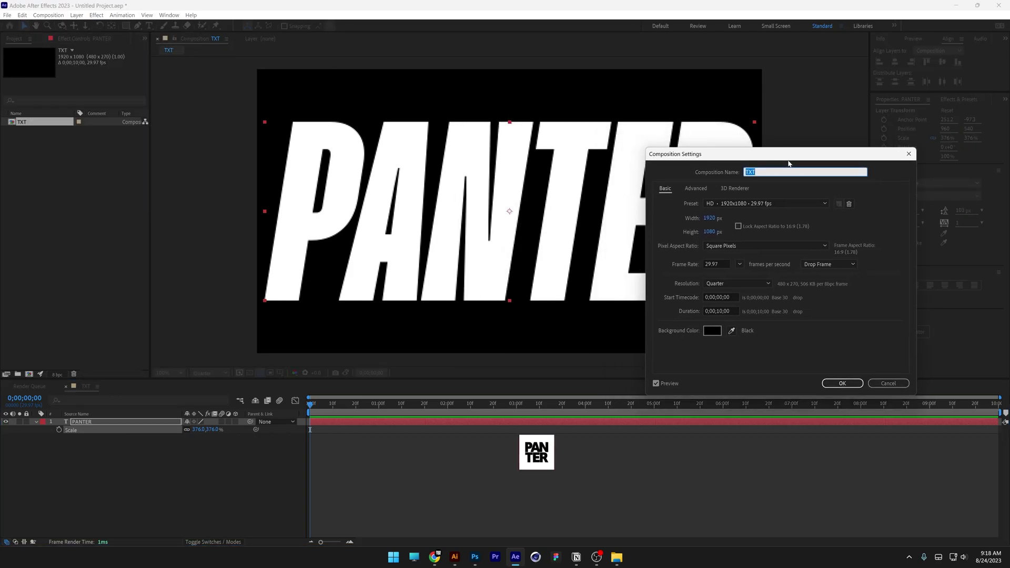
mouse_move(715, 233)
left_mouse_down()
mouse_move(679, 234)
mouse_move(705, 235)
left_mouse_up()
left_click(842, 383)
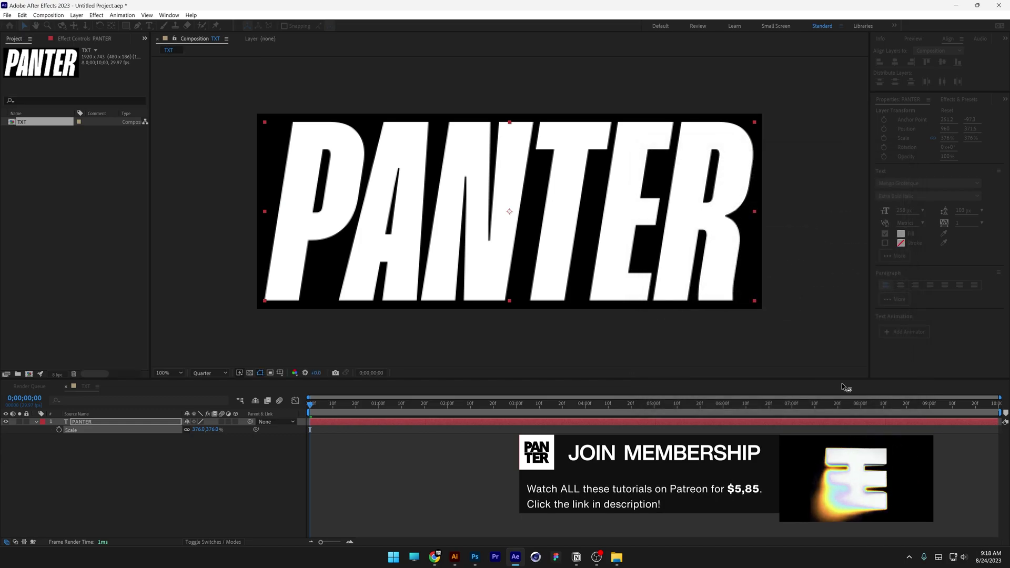
Add a black solid layer and move it beneath the PANTER text.
right_click(203, 480)
mouse_move(295, 369)
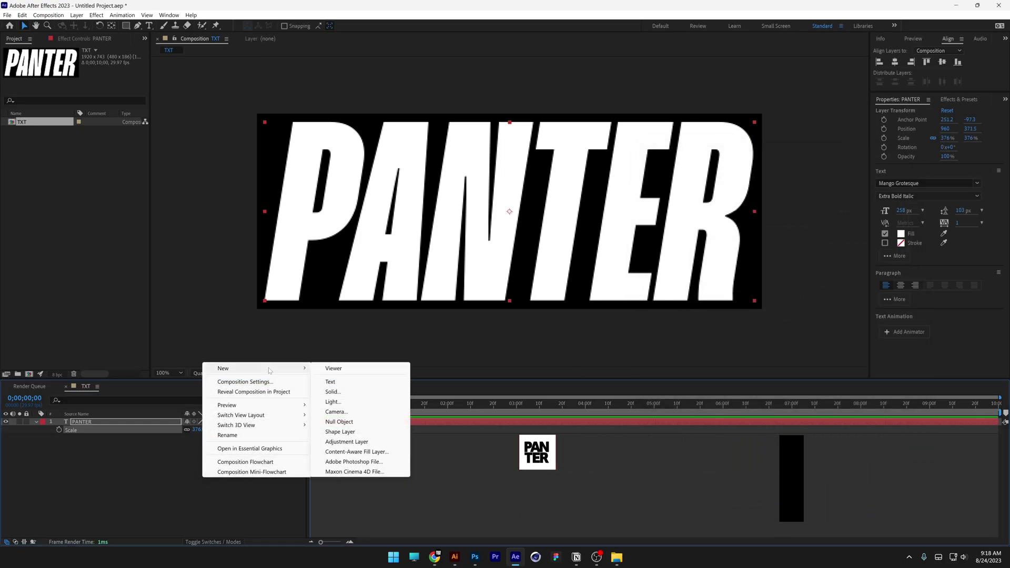
left_click(332, 392)
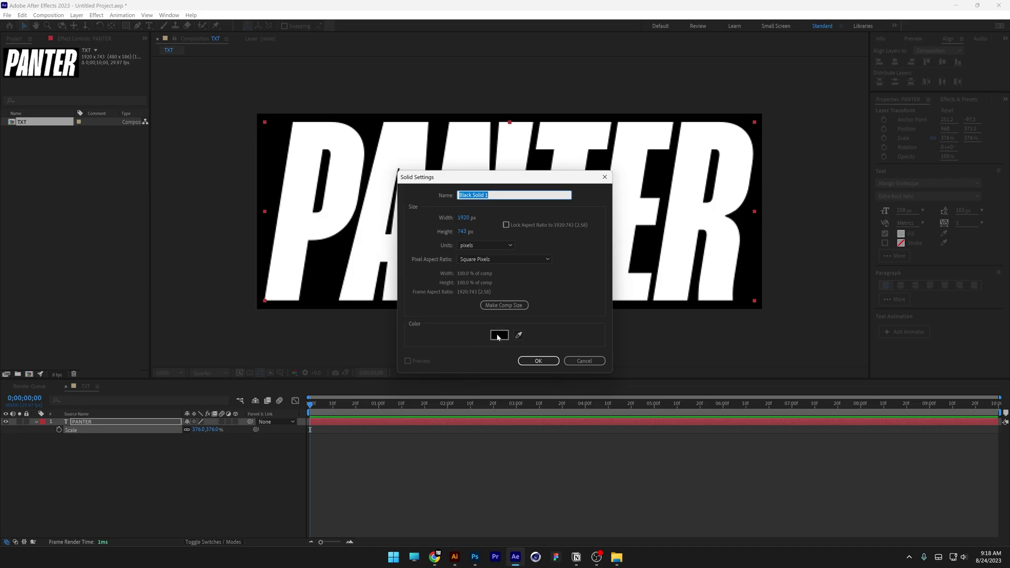
left_click(498, 336)
left_click(786, 260)
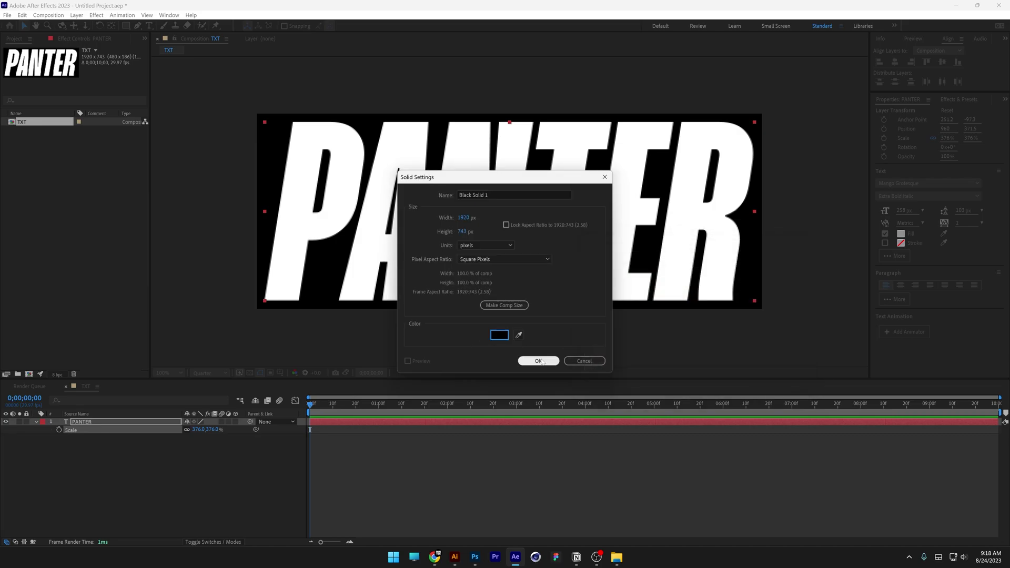
left_click(537, 361)
left_click_drag(102, 426, 109, 465)
Create a UHD 4K 29.97 fps composition named Animation and drop the TXT comp into it.
right_click(79, 256)
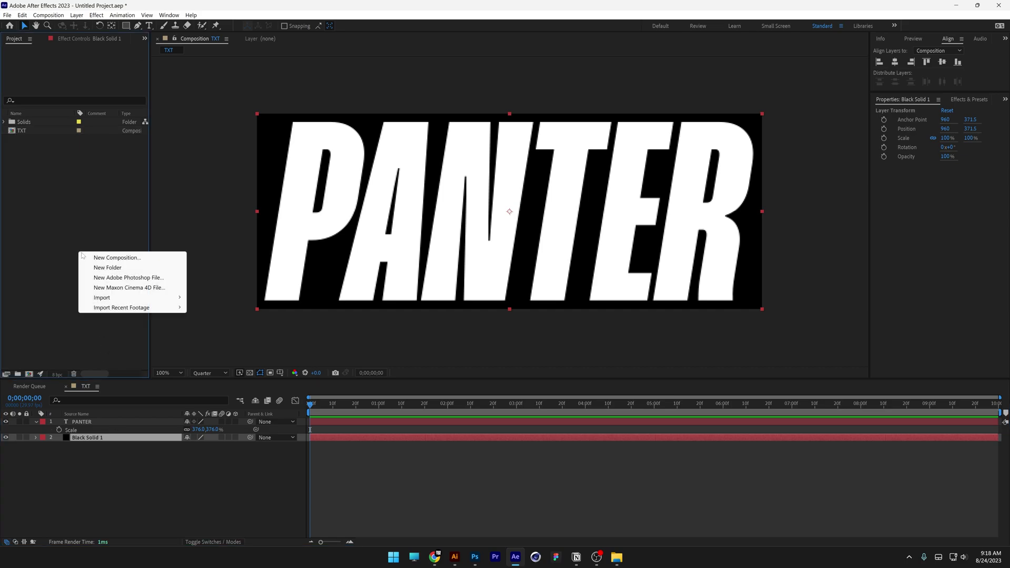
left_click(95, 259)
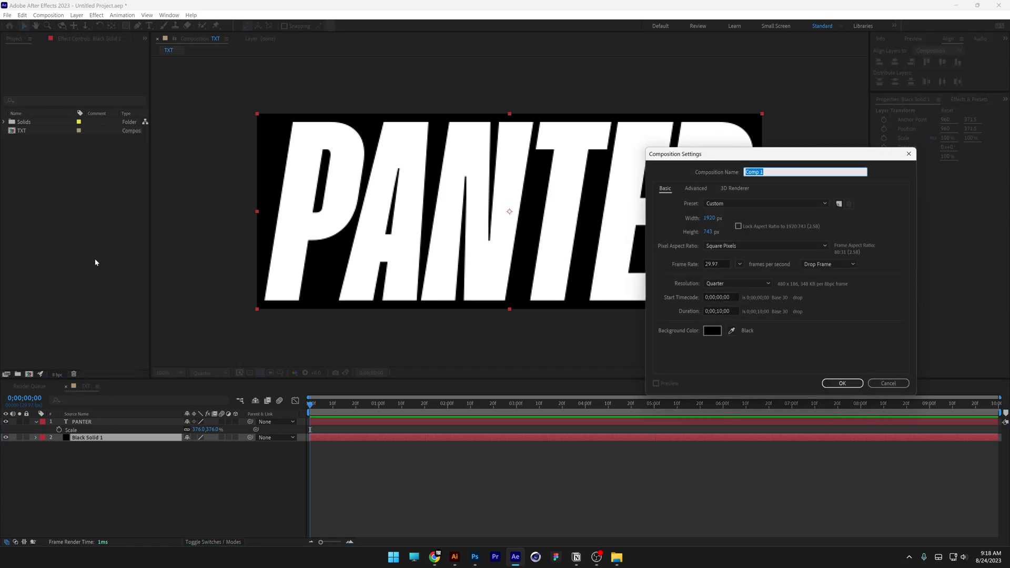
type("Animation")
left_click(724, 205)
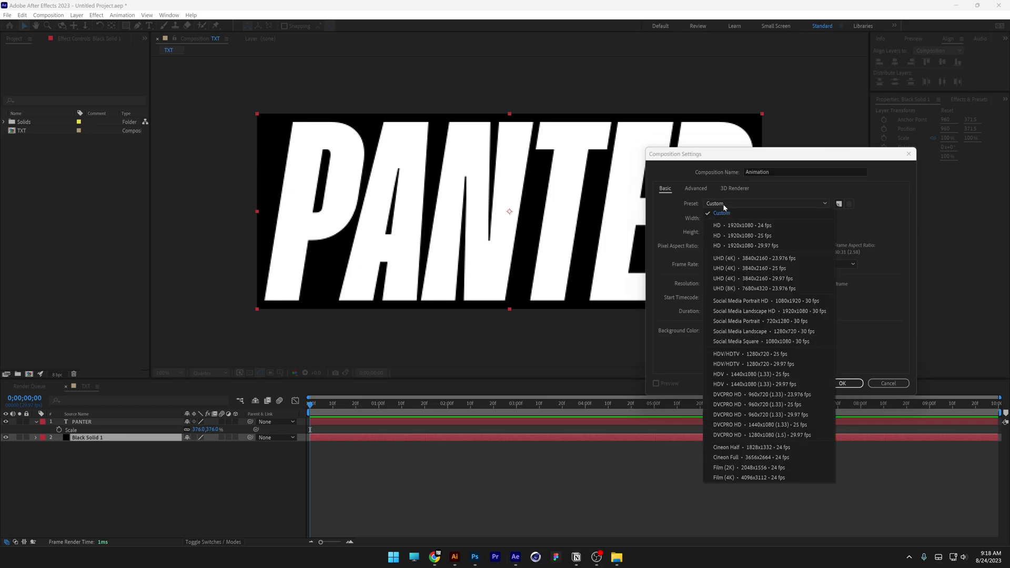
left_click(794, 278)
left_click(848, 384)
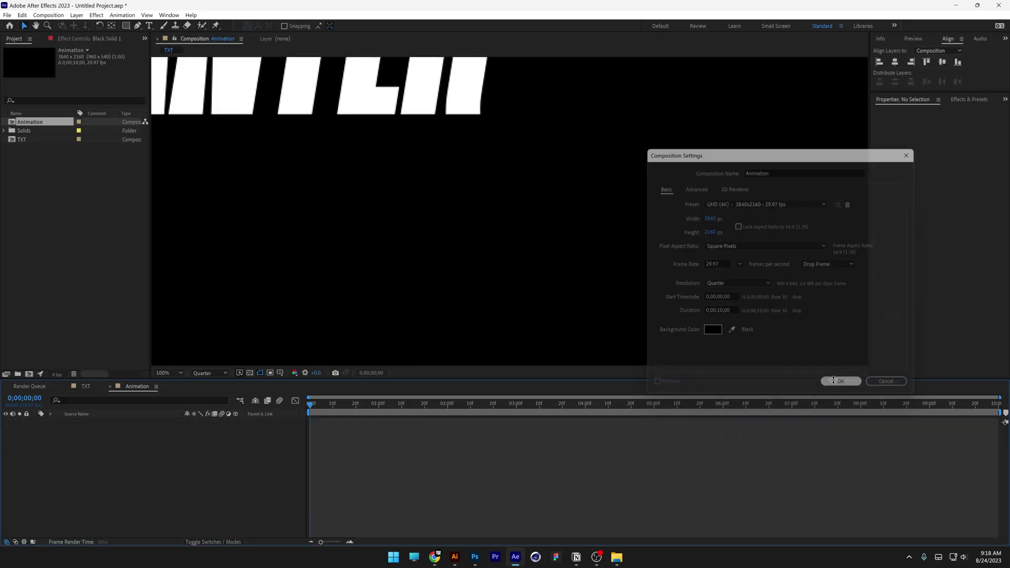
left_click_drag(21, 140, 165, 485)
Add a null object and centre its anchor point and position in the composition.
key("comma")
right_click(239, 460)
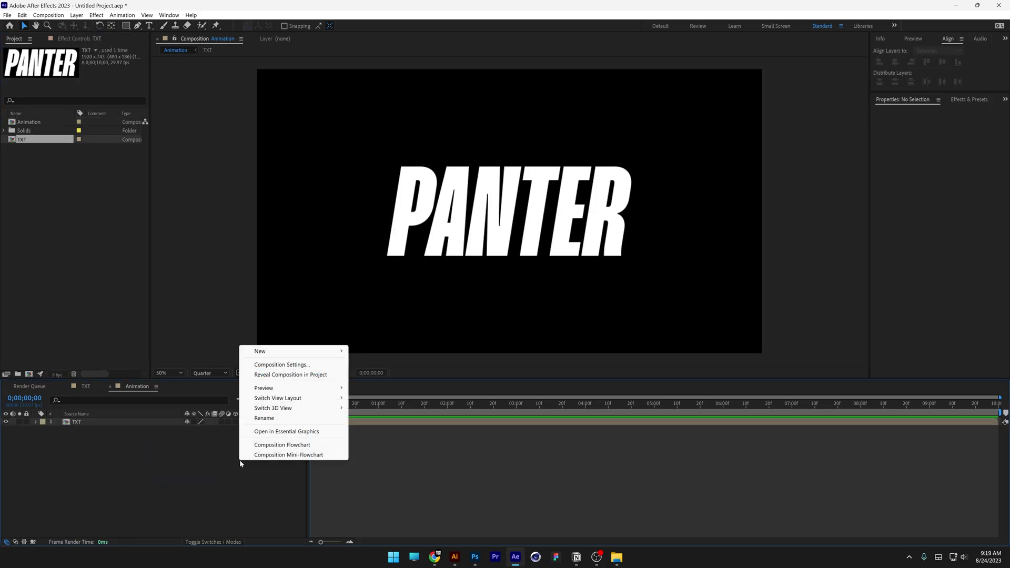
mouse_move(315, 355)
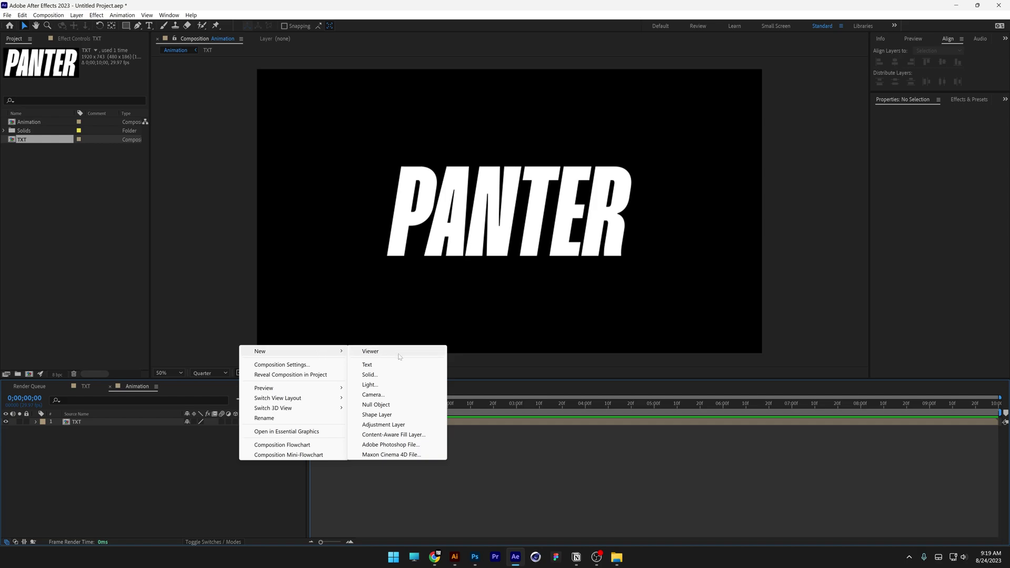
left_click(384, 404)
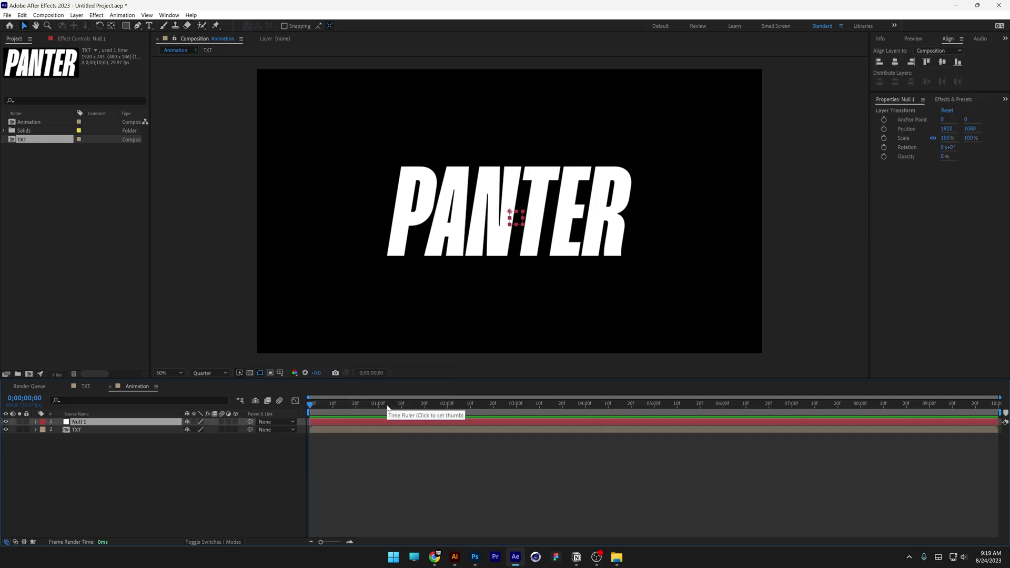
left_click(111, 25)
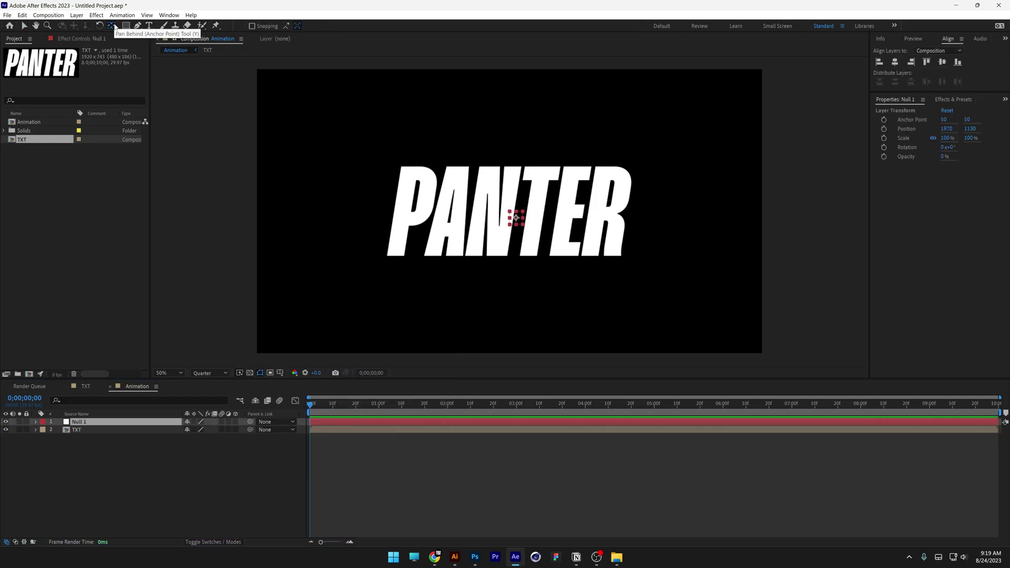
left_click(896, 61)
left_click(942, 62)
key("v")
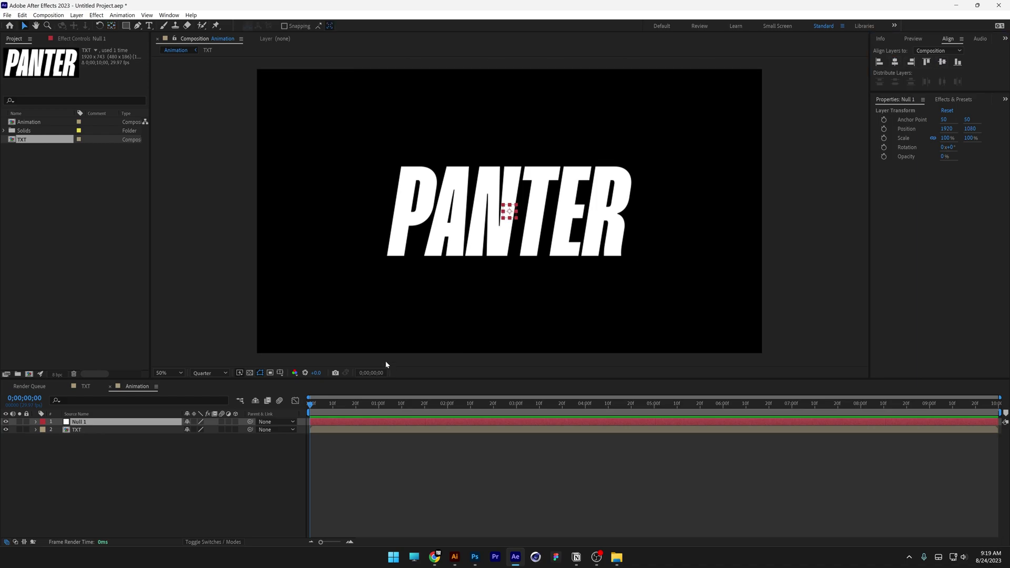
Parent the TXT layer to Null 1 with the pick whip.
left_click_drag(251, 431, 83, 425)
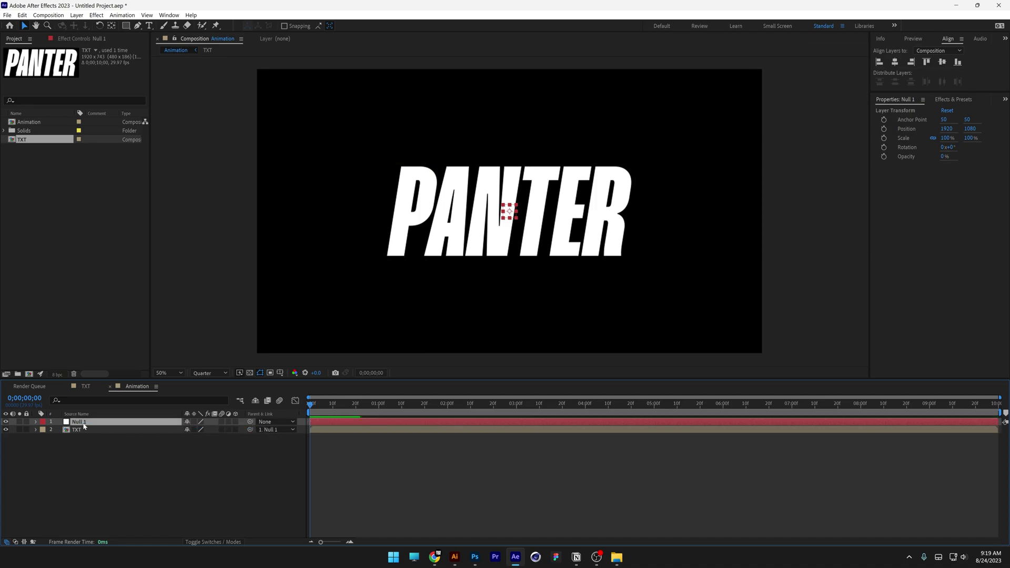
left_click(203, 542)
left_click(203, 542)
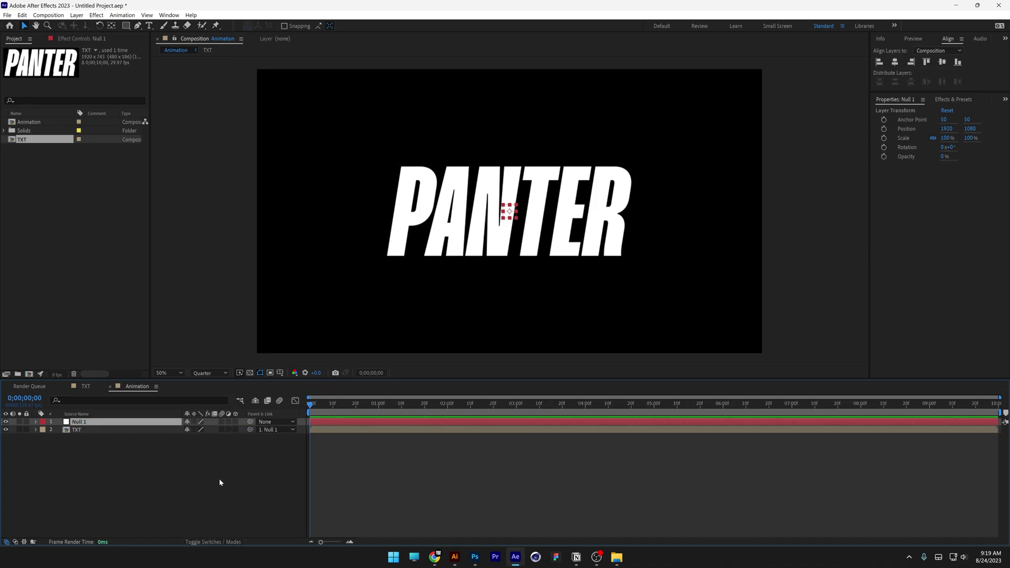
Make Null 1 and TXT 3D, then rotate the null about 53°, -49° and 11° on X, Y, Z.
left_click(237, 422)
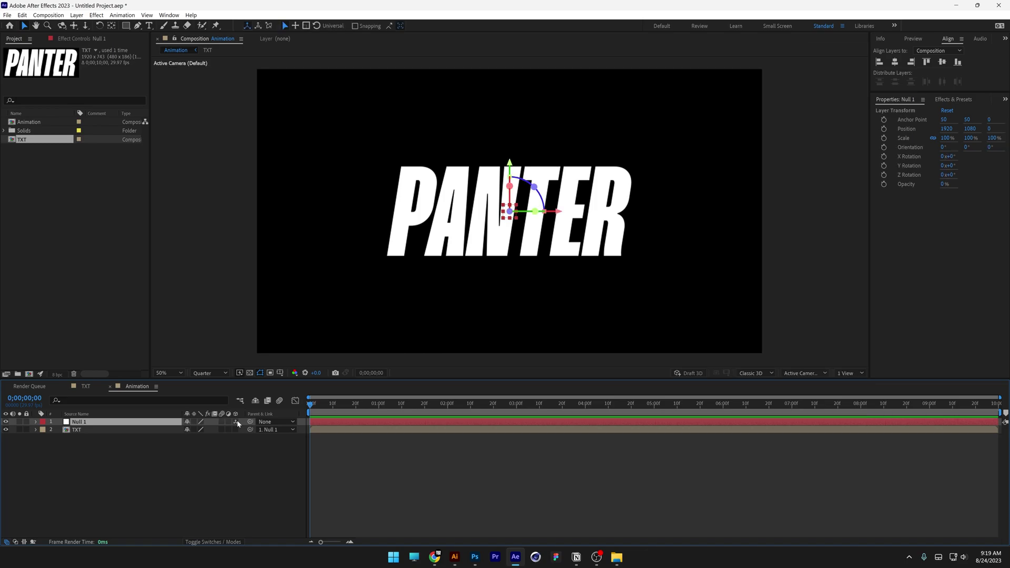
left_click(237, 429)
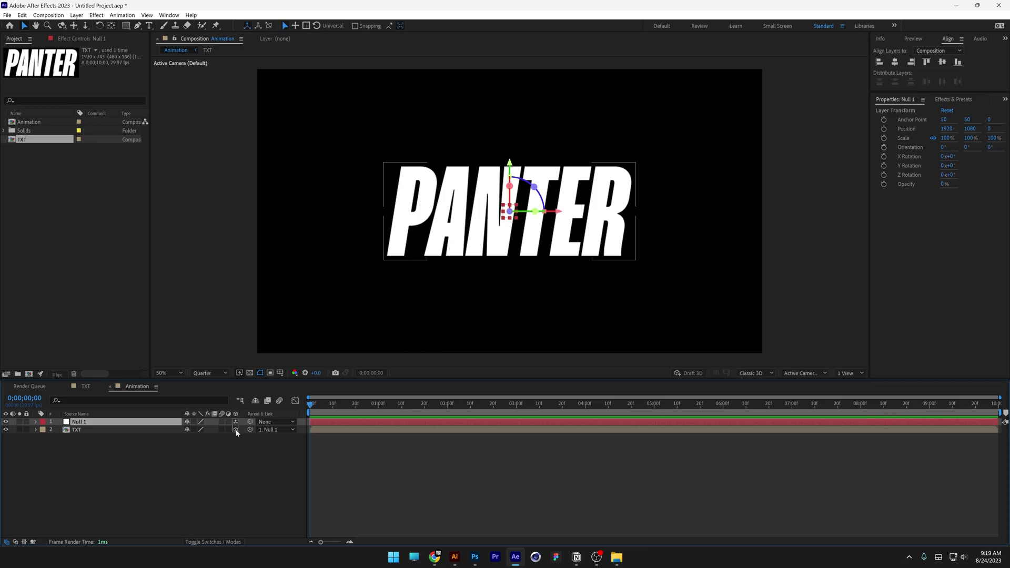
left_click(35, 422)
left_click(44, 430)
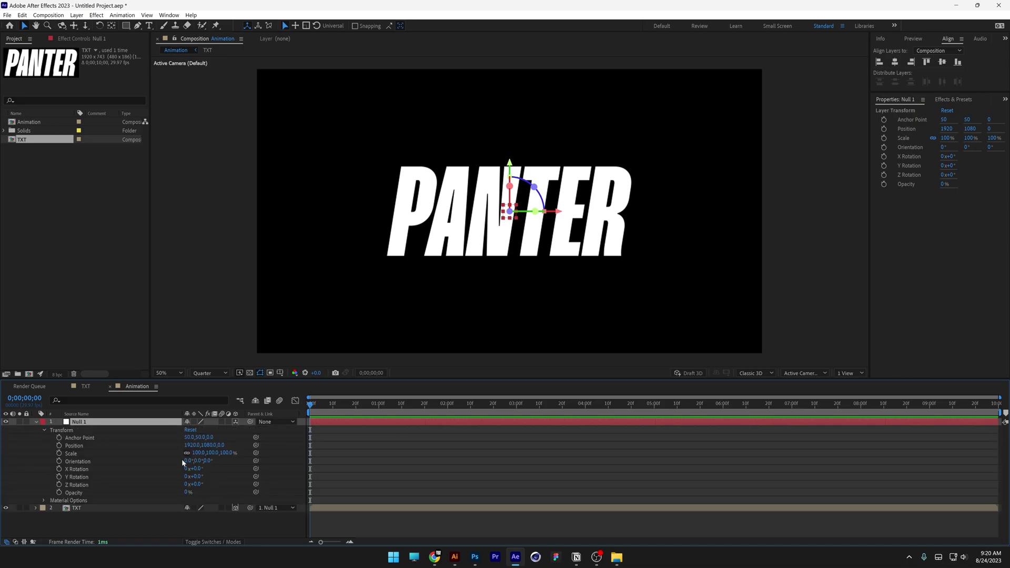
left_click(79, 469)
left_click(81, 477)
left_click(82, 485)
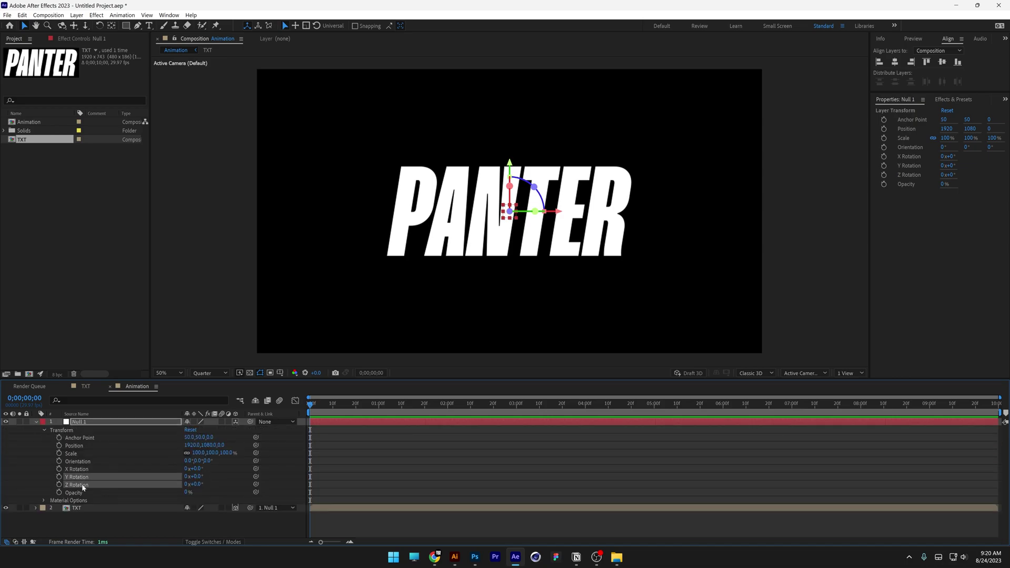
left_click(179, 469)
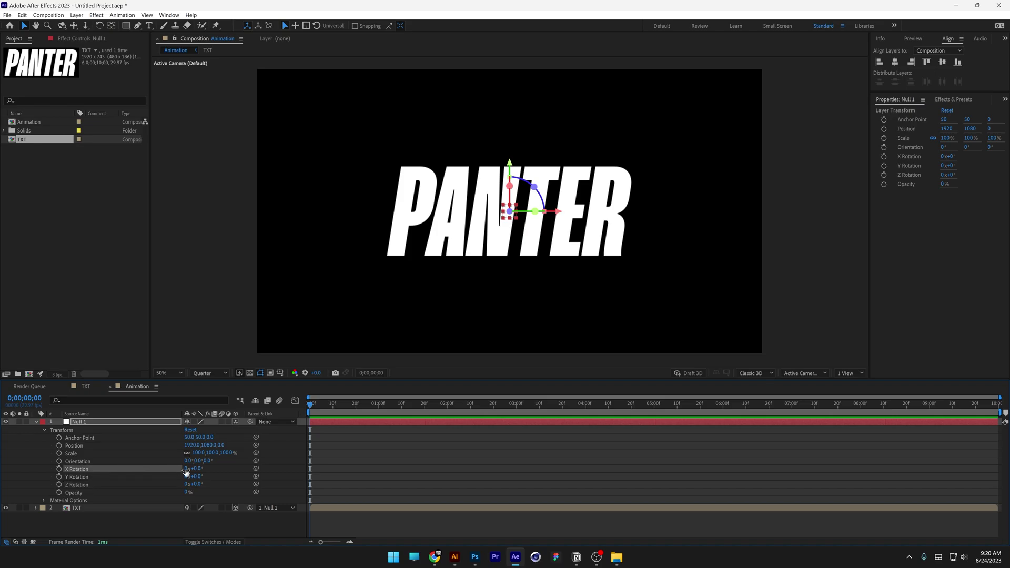
mouse_move(200, 470)
left_mouse_down()
mouse_move(217, 474)
mouse_move(179, 480)
mouse_move(205, 484)
left_mouse_up()
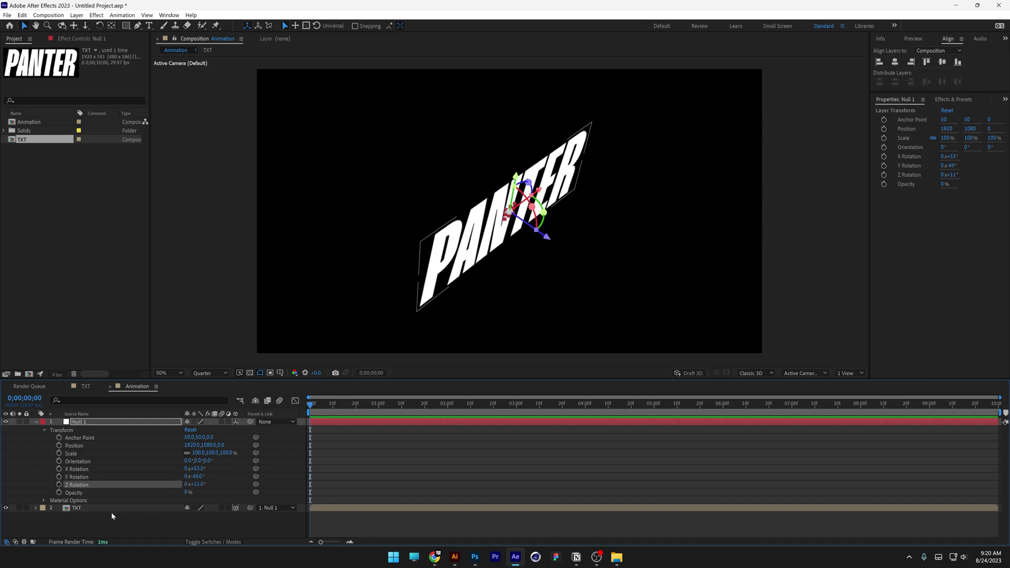
Keyframe Null 1's rotations, scale and position, moving it to 2584, 1295.
left_click(60, 477)
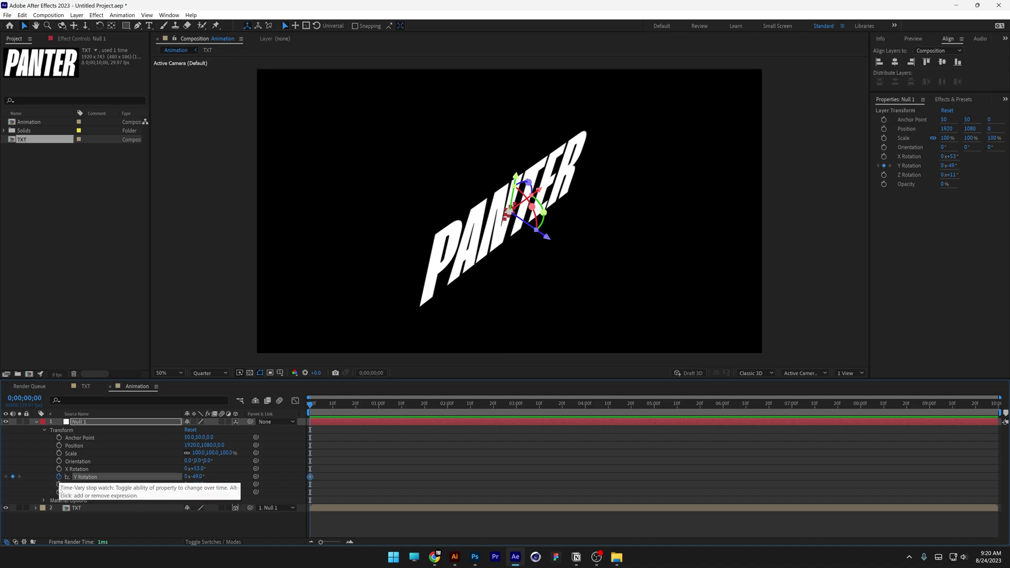
left_click(60, 485)
left_click(59, 469)
left_click(59, 454)
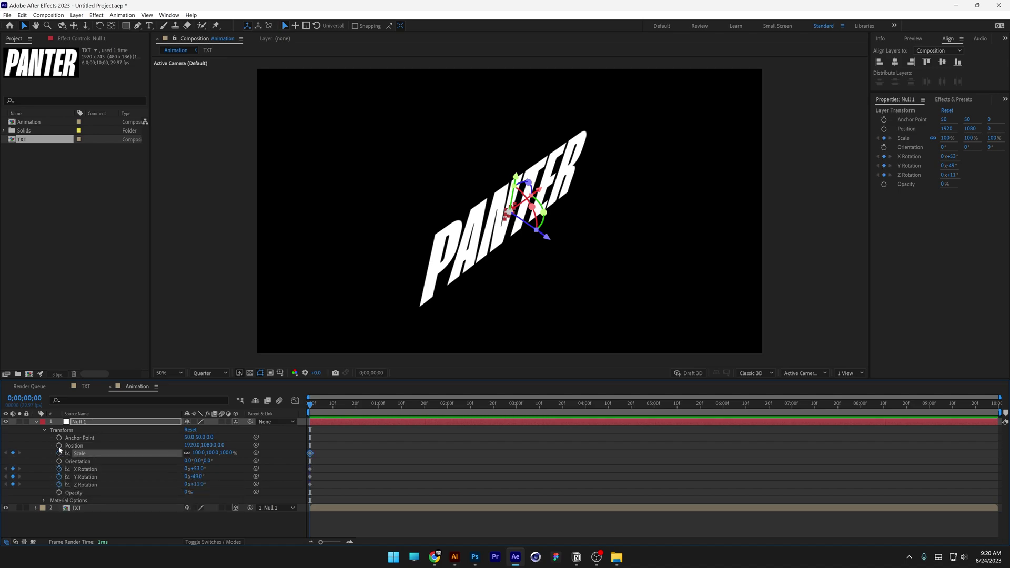
left_click(60, 445)
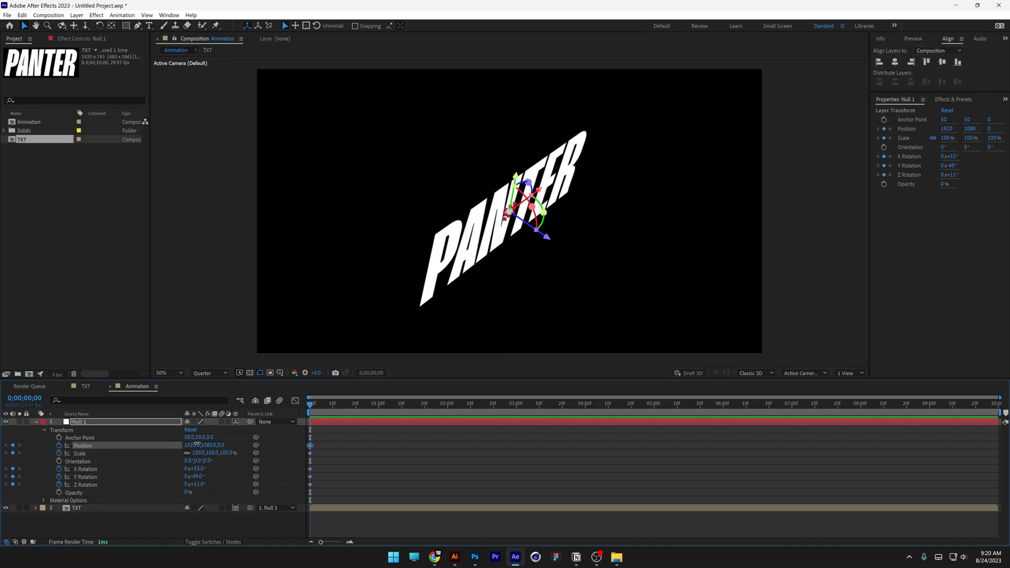
left_click_drag(195, 445, 320, 445)
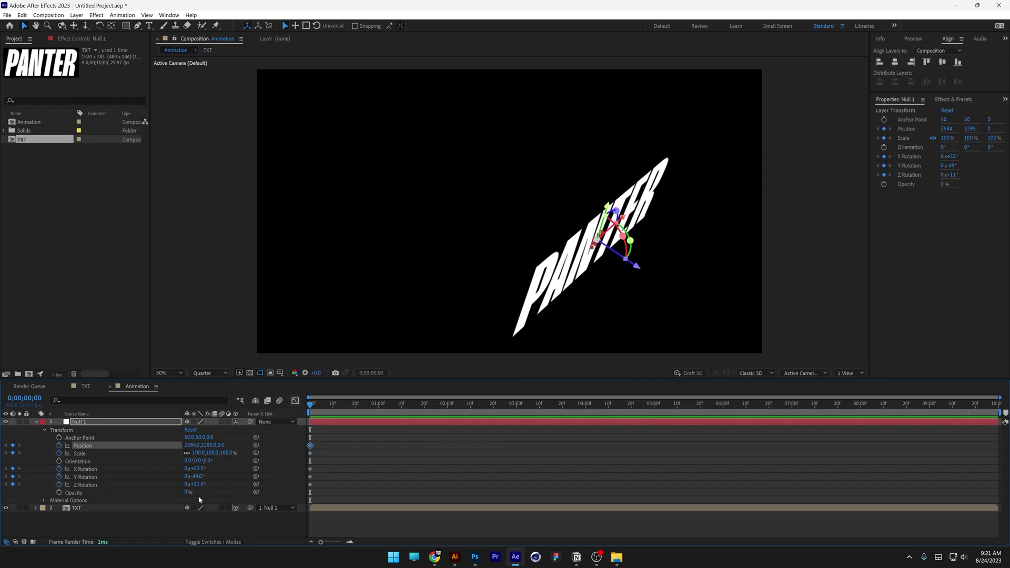
Duplicate the TXT layer and select the lower copy.
left_click(138, 509)
key("ctrl+d")
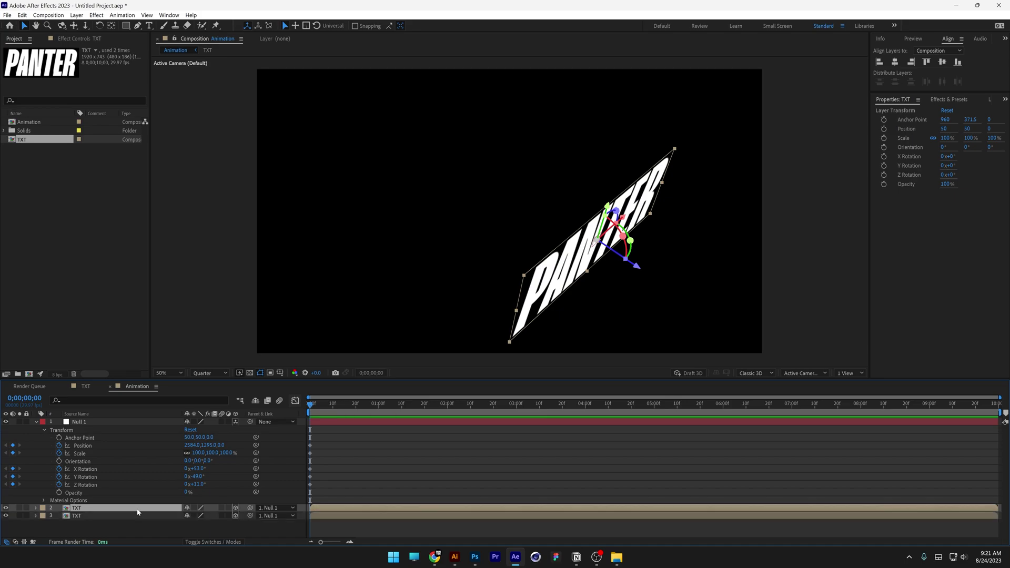
left_click(133, 518)
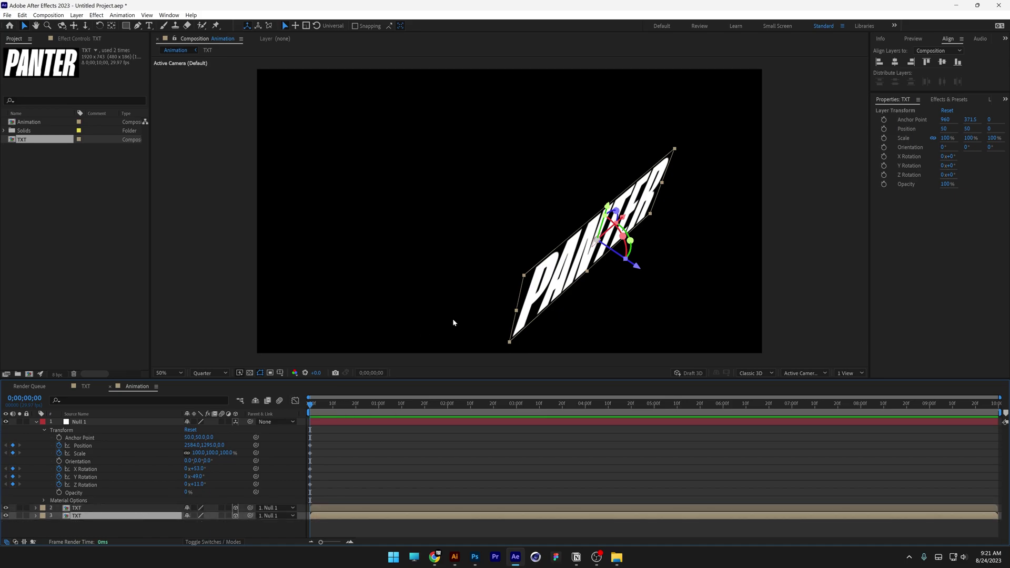
Apply the Colorize - gold dip preset to the lower TXT copy.
left_click(949, 102)
left_click(939, 110)
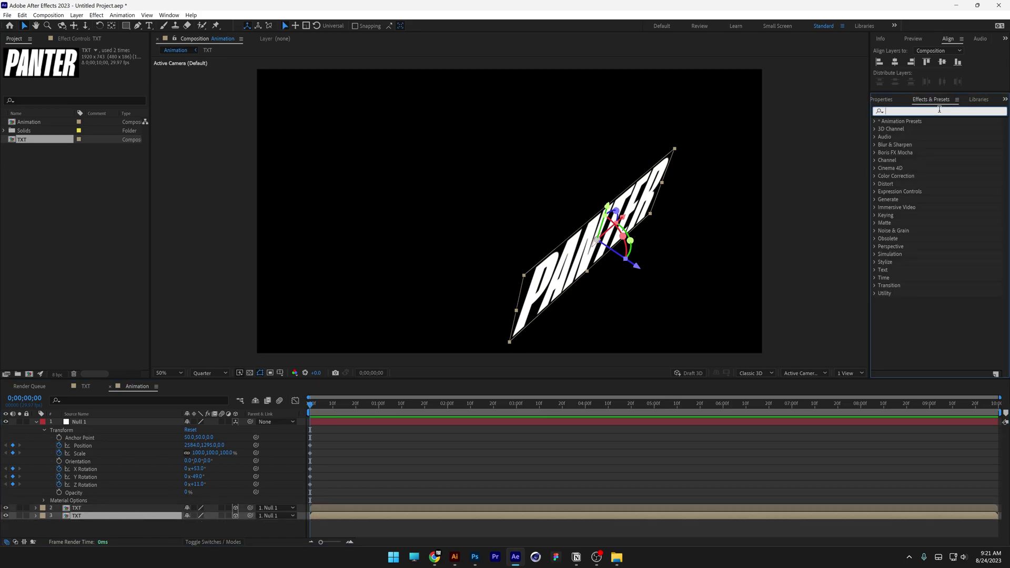
type("colorize")
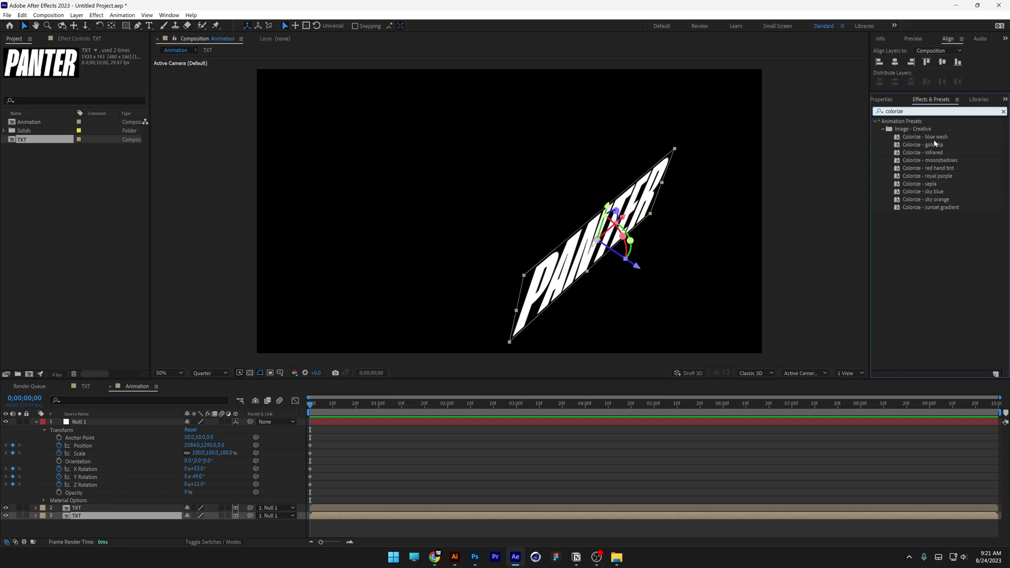
left_click_drag(934, 147, 96, 518)
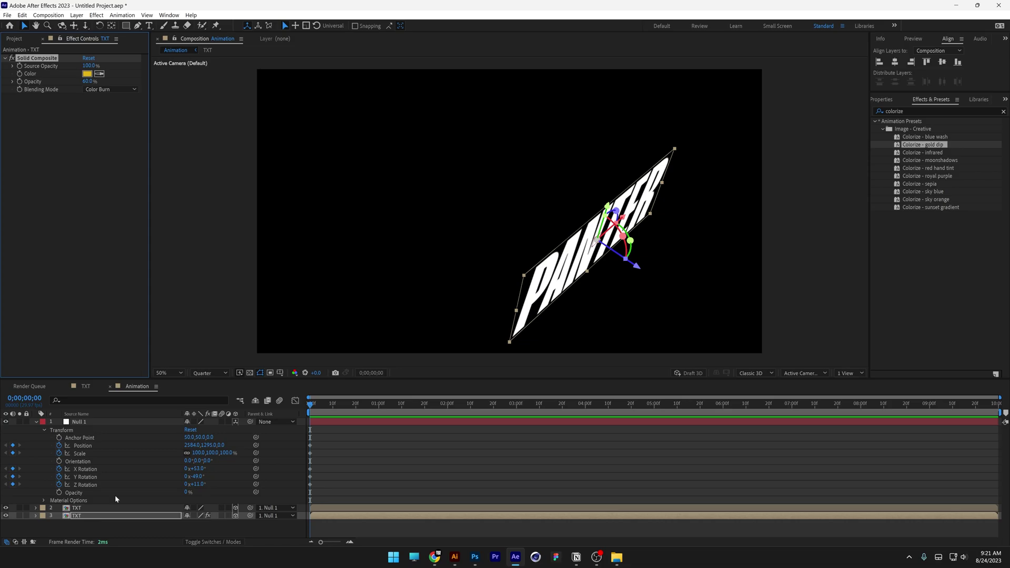
Set the copy's Z position to 100 and view the composition at 100%.
key("p")
left_click(212, 523)
type("100")
key("Return")
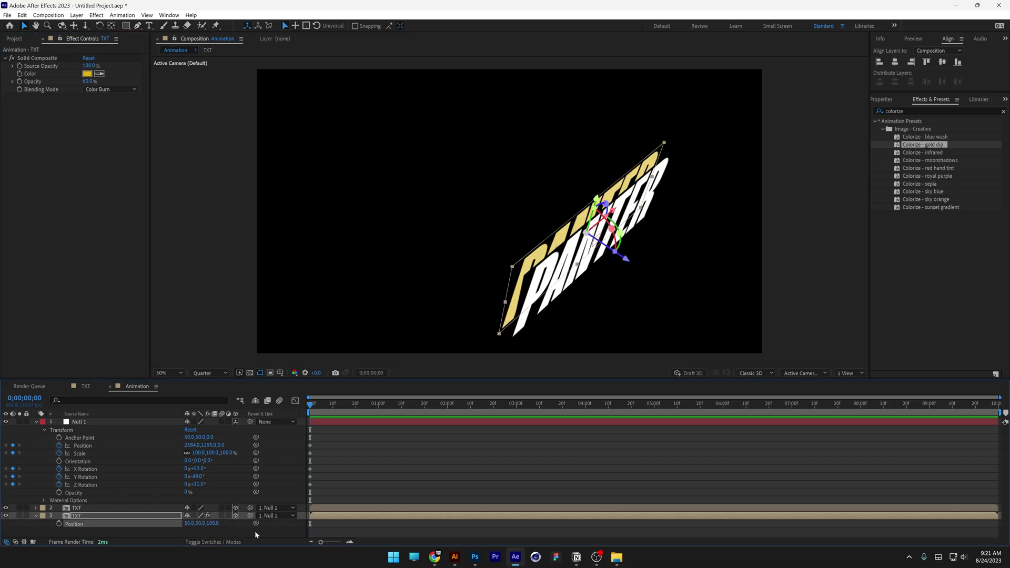
key("period")
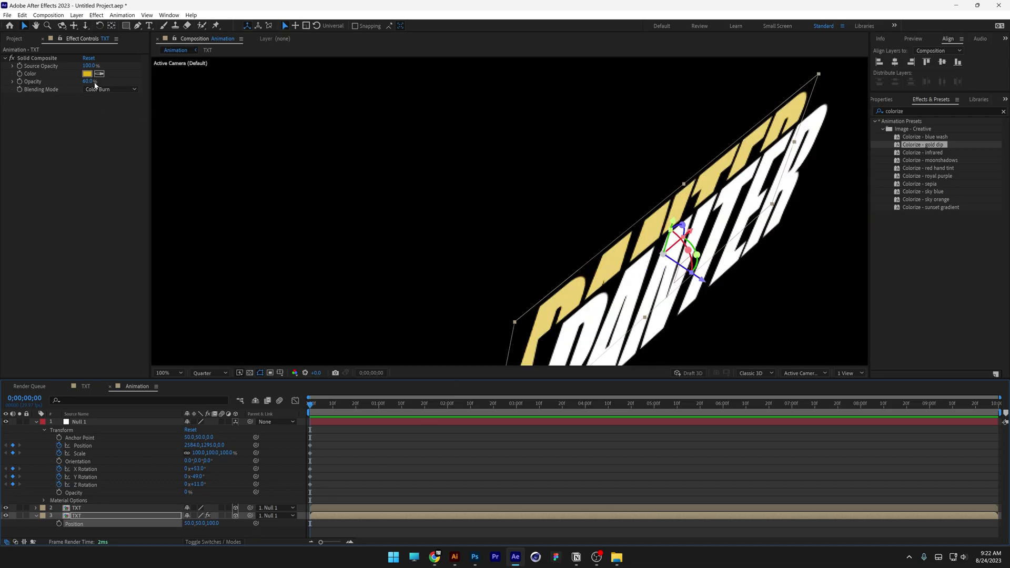
Set Solid Composite opacity to 100% and change its colour from gold to magenta.
left_click_drag(95, 86, 198, 79)
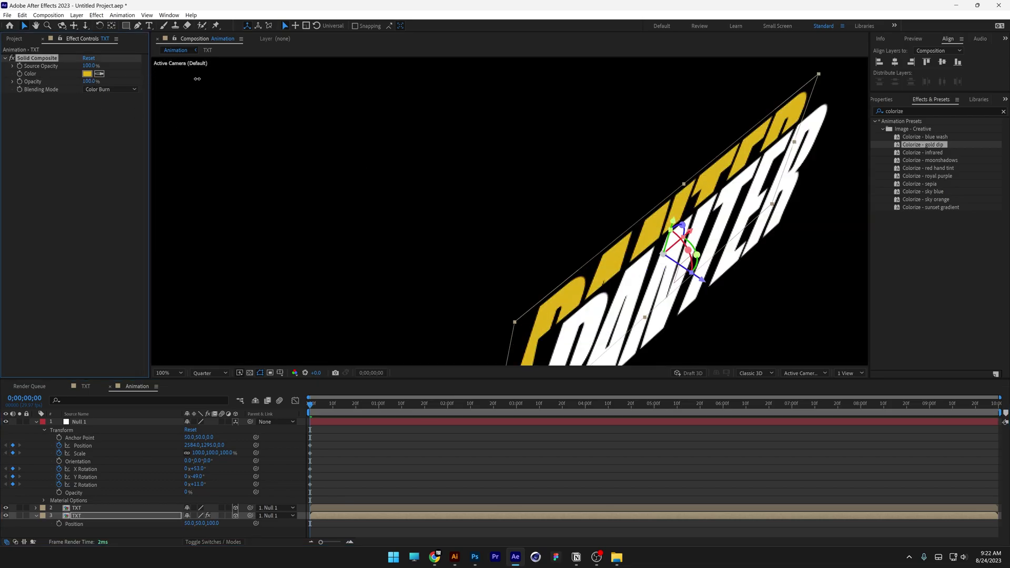
left_click(87, 73)
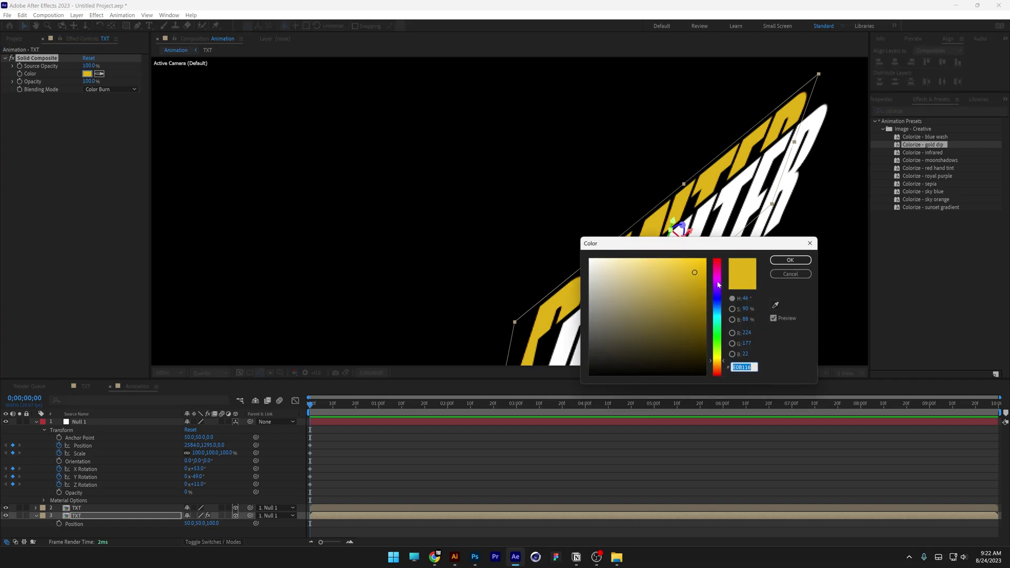
left_click_drag(718, 285, 721, 277)
left_click(790, 260)
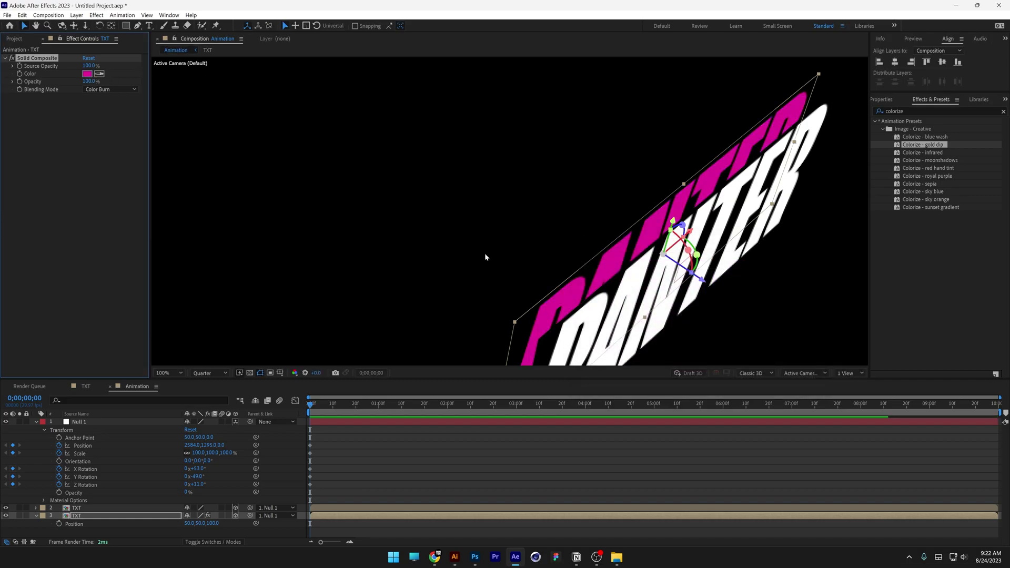
scroll(473, 226, "down", 2)
Duplicate the magenta TXT copy and reorder the copies beneath the white text layer.
left_click(86, 515)
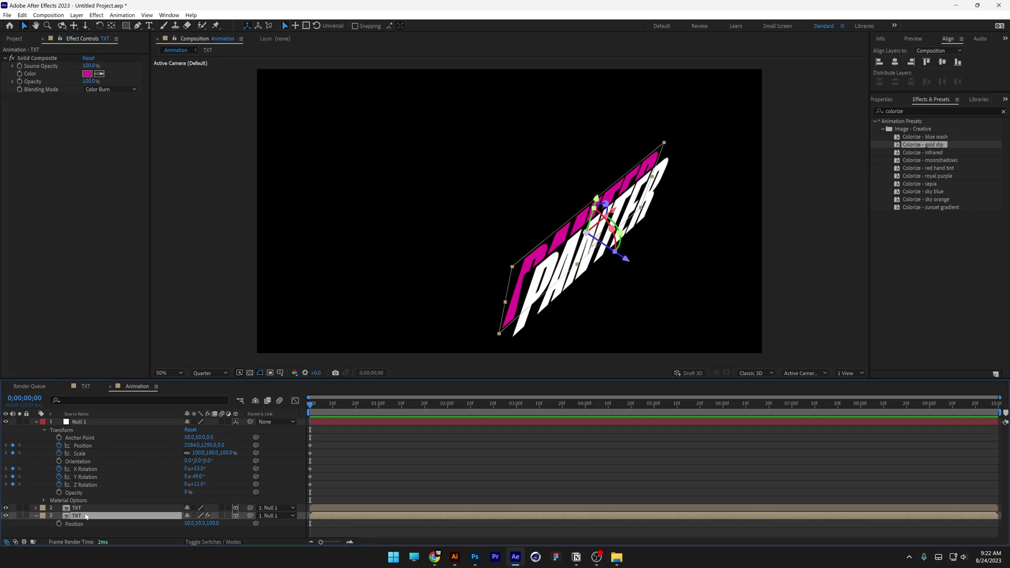
key("ctrl+d")
key("ctrl+d")
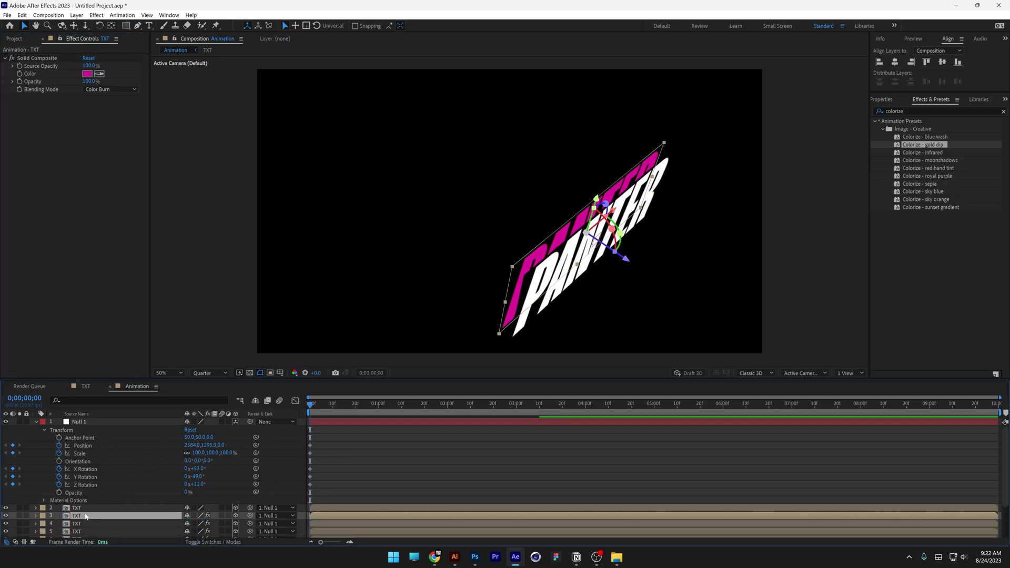
scroll(87, 516, "down", 5)
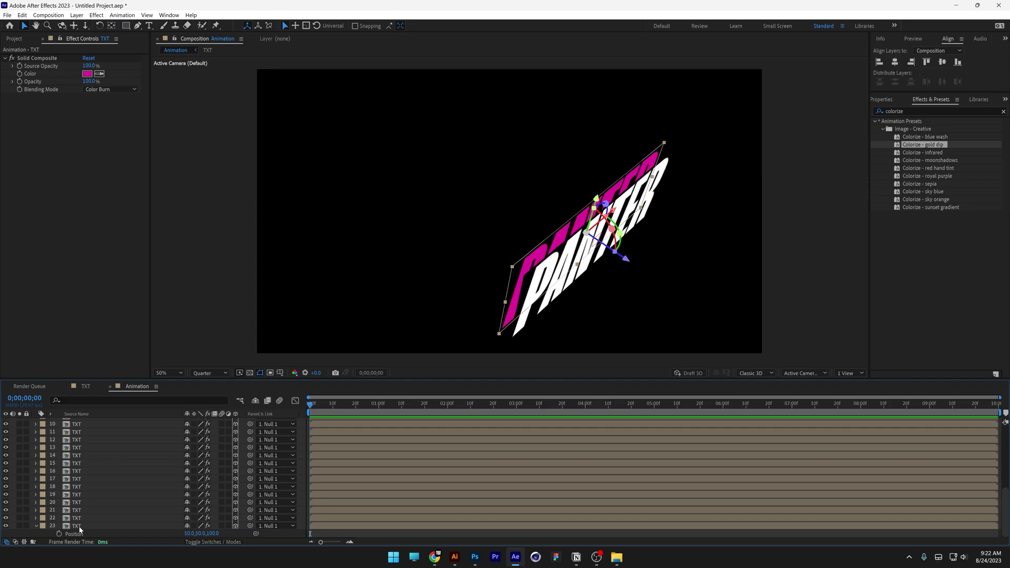
left_click_drag(79, 530, 90, 448)
scroll(88, 492, "up", 1)
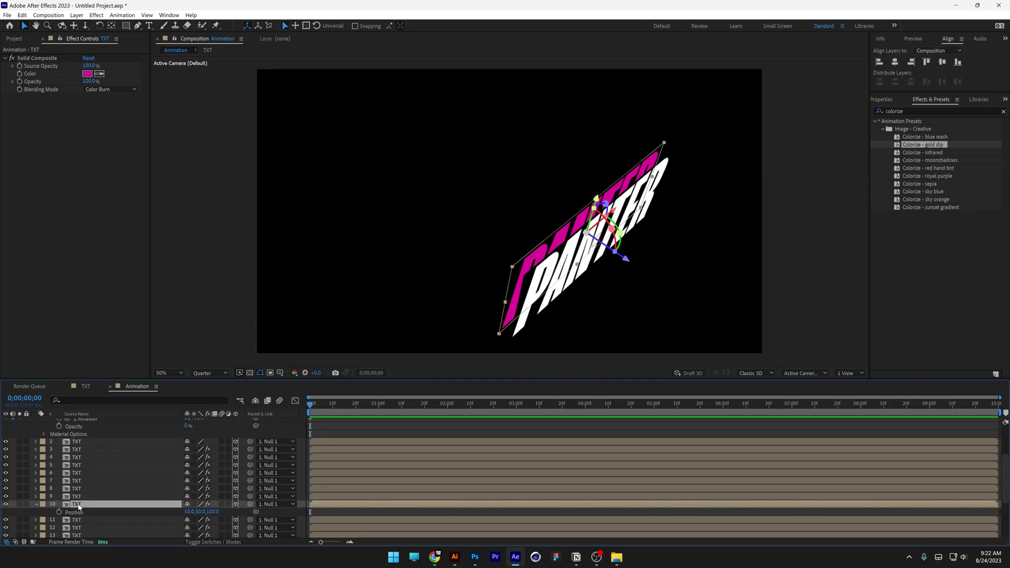
left_click_drag(79, 507, 86, 442)
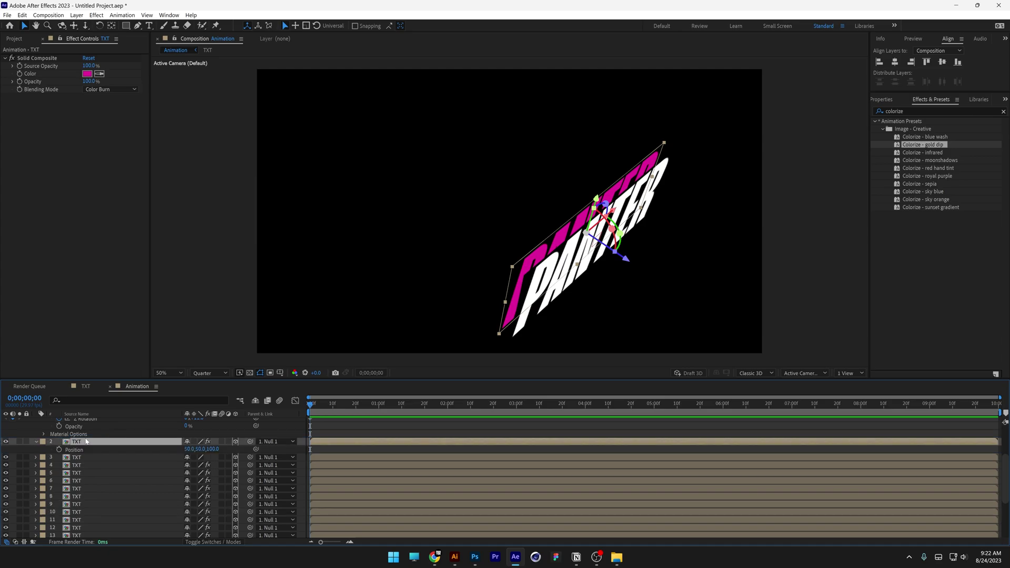
Select the magenta copies through layer 23 and show only their Position.
left_click(95, 472)
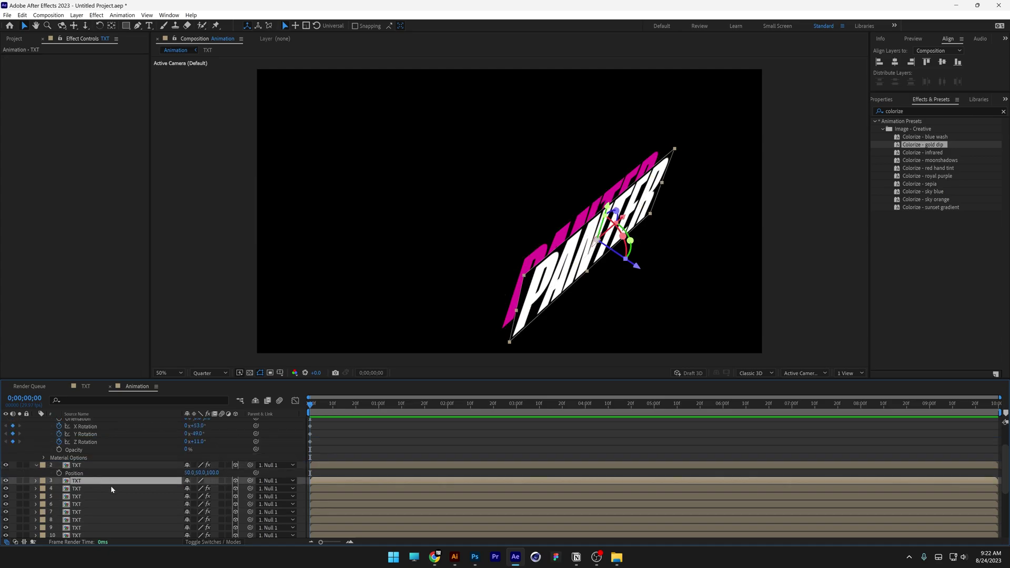
scroll(103, 503, "down", 4)
left_click(86, 534, "shift")
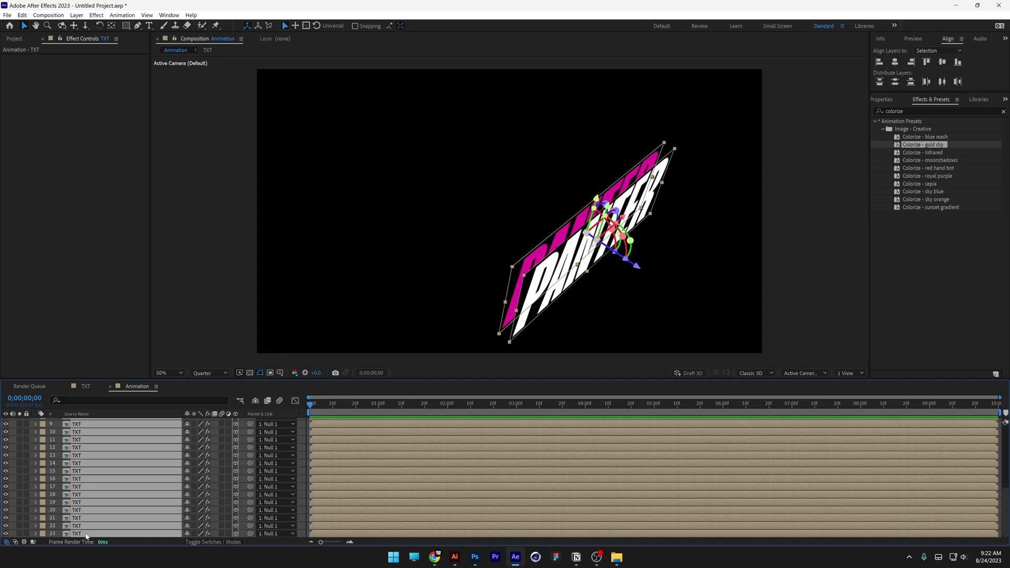
key("p")
scroll(103, 497, "up", 8)
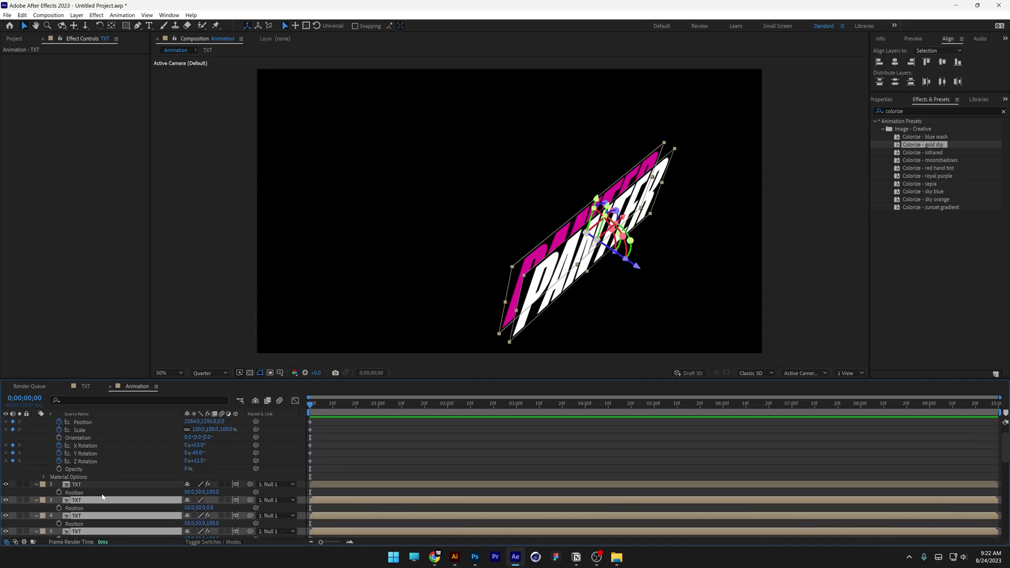
Set Z positions 200, 300 and 400 on layers 4, 5 and 6.
left_click(103, 495)
scroll(95, 491, "down", 1)
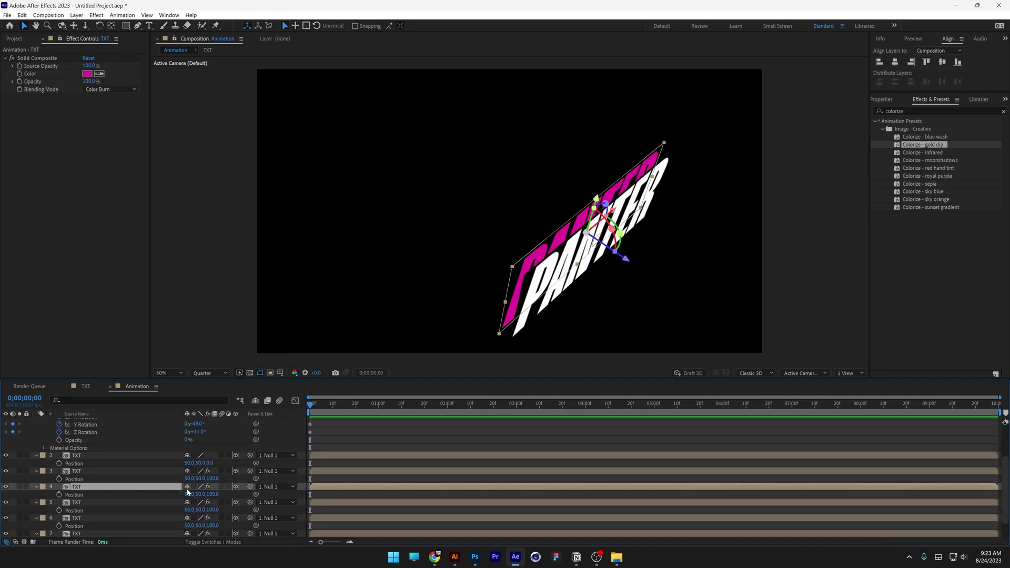
left_click(214, 494)
type("200")
key("Return")
left_click(213, 509)
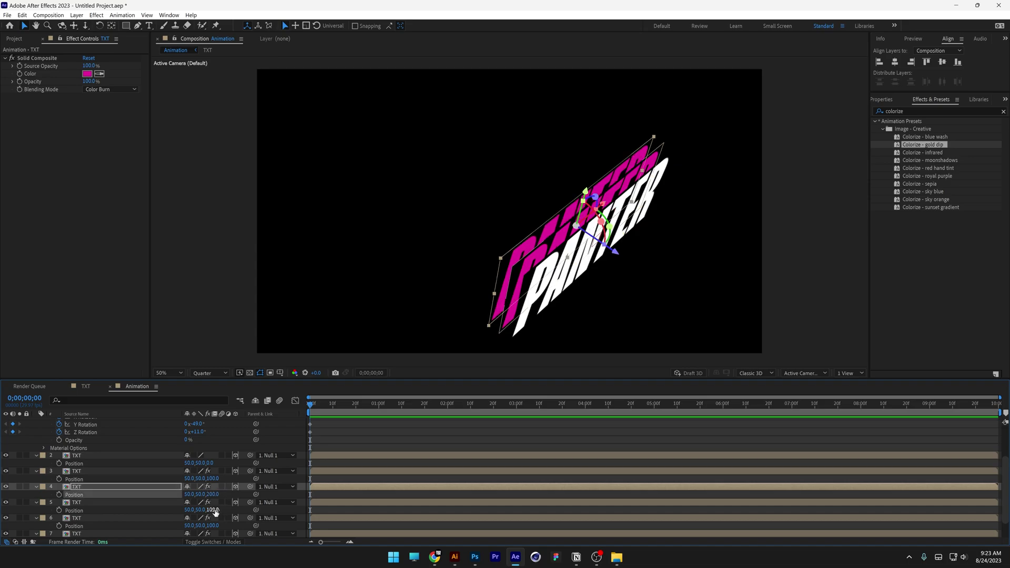
type("300")
key("Return")
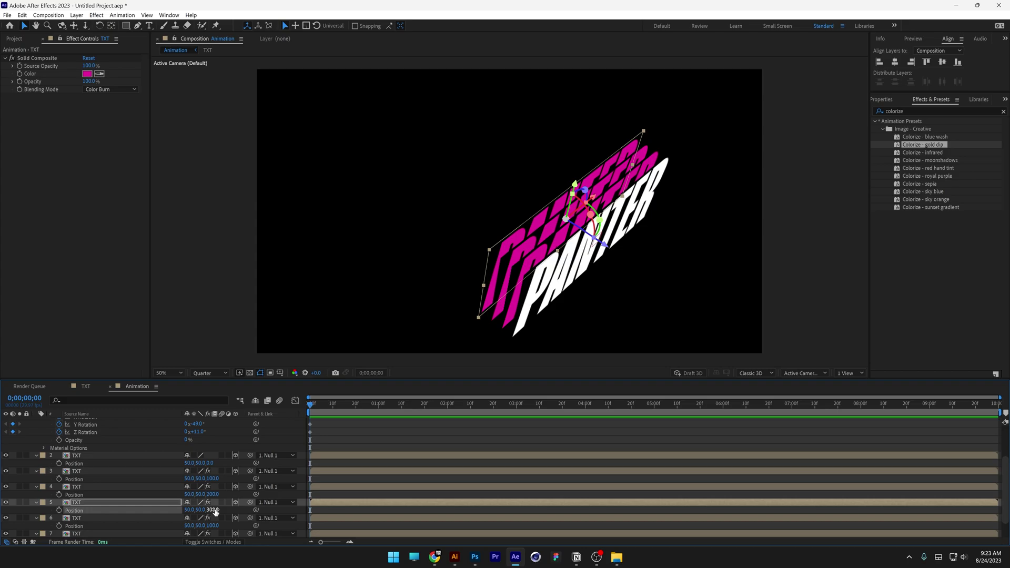
left_click(212, 525)
type("400")
key("Return")
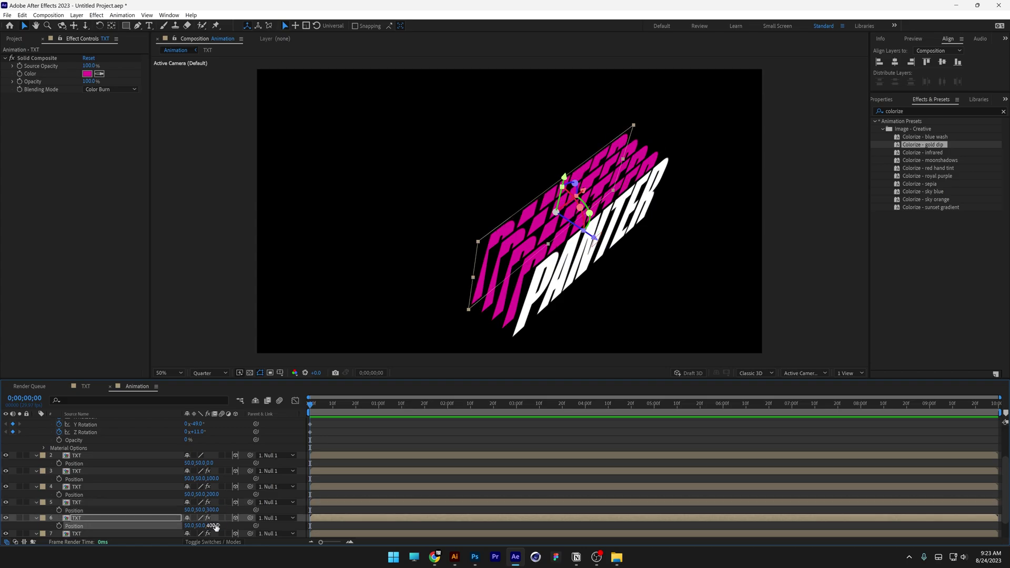
Add more copies with rising Z depths up to 2600, then select all layers.
scroll(215, 527, "down", 1)
scroll(220, 526, "up", 1)
scroll(230, 524, "down", 1)
key("ctrl+d")
scroll(228, 521, "down", 10)
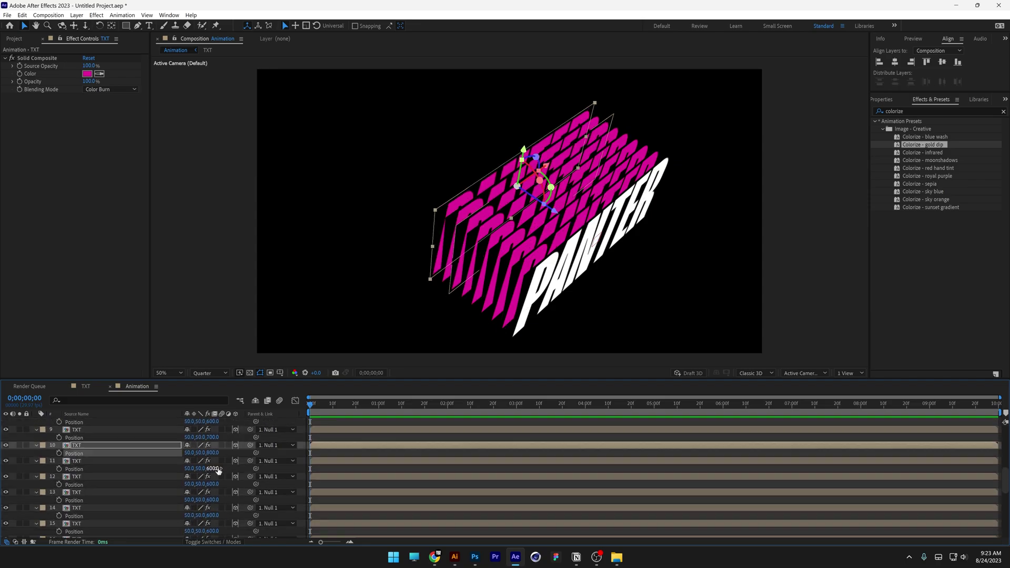
left_click(213, 534)
key("Return")
scroll(129, 523, "up", 15)
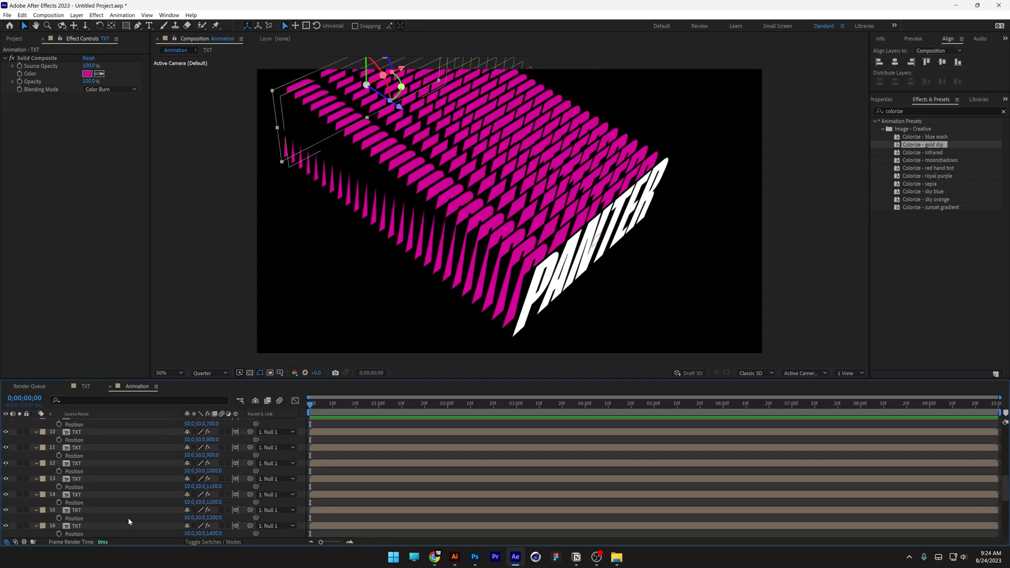
key("ctrl+a")
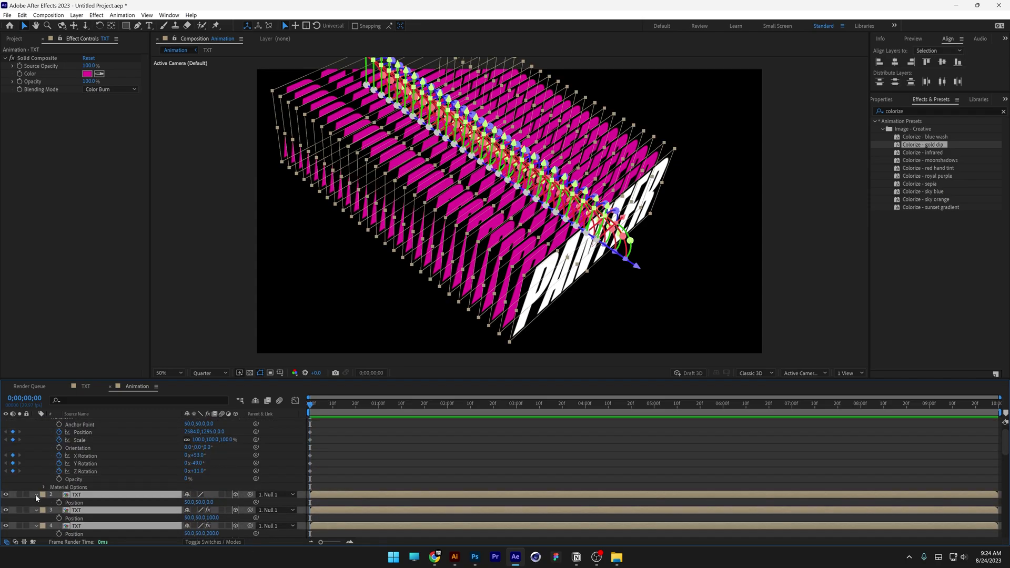
Ease Null 1's first-frame transform keyframes with F9 and push them later in time.
left_click(36, 495)
left_click(79, 423)
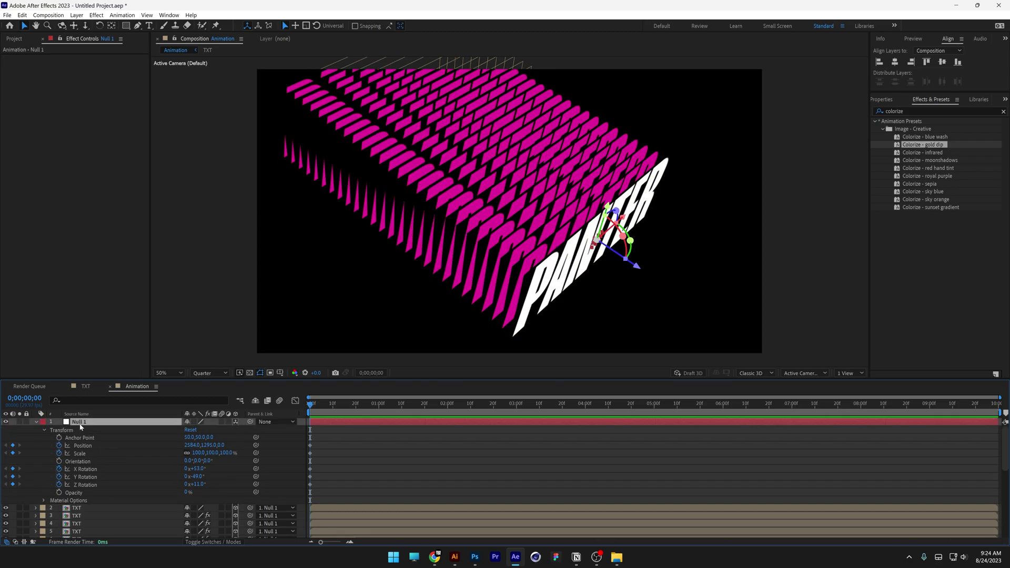
left_click_drag(312, 405, 306, 496)
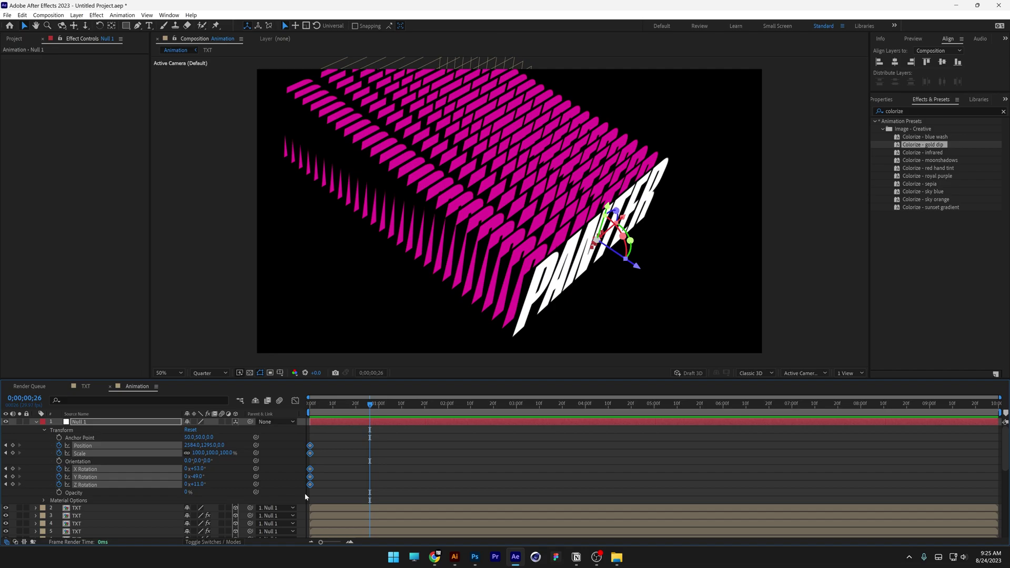
key("F9")
left_click_drag(334, 495, 333, 448)
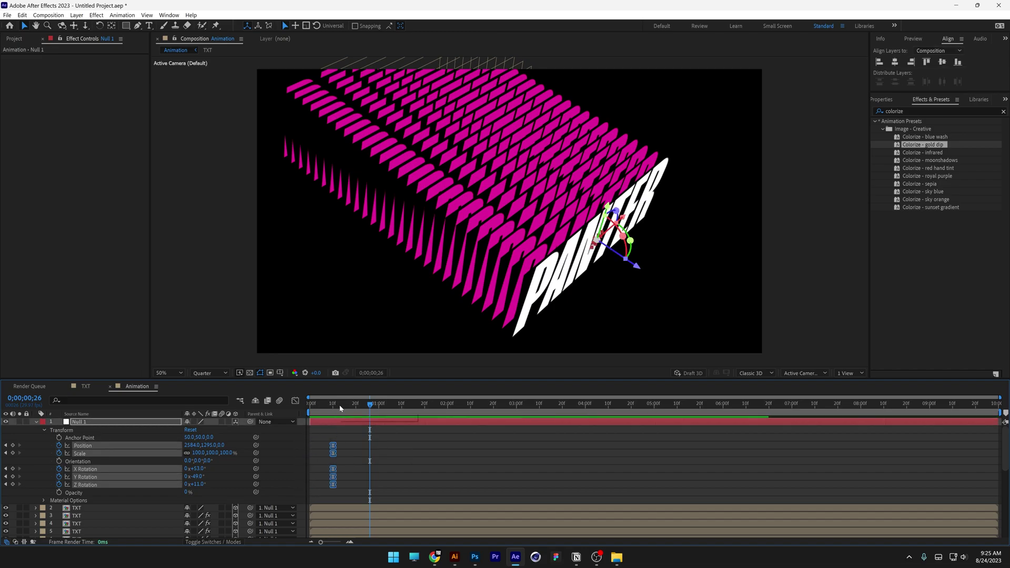
left_click_drag(370, 404, 290, 409)
left_click(231, 462)
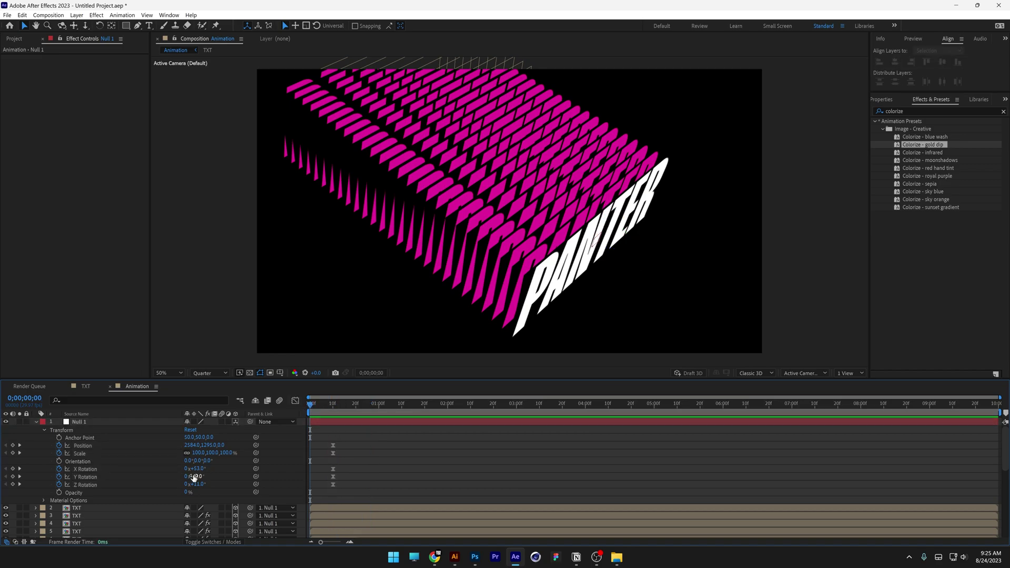
Key Null 1's X, Y and Z Rotation at 0° so PANTER starts flat.
left_click(160, 470)
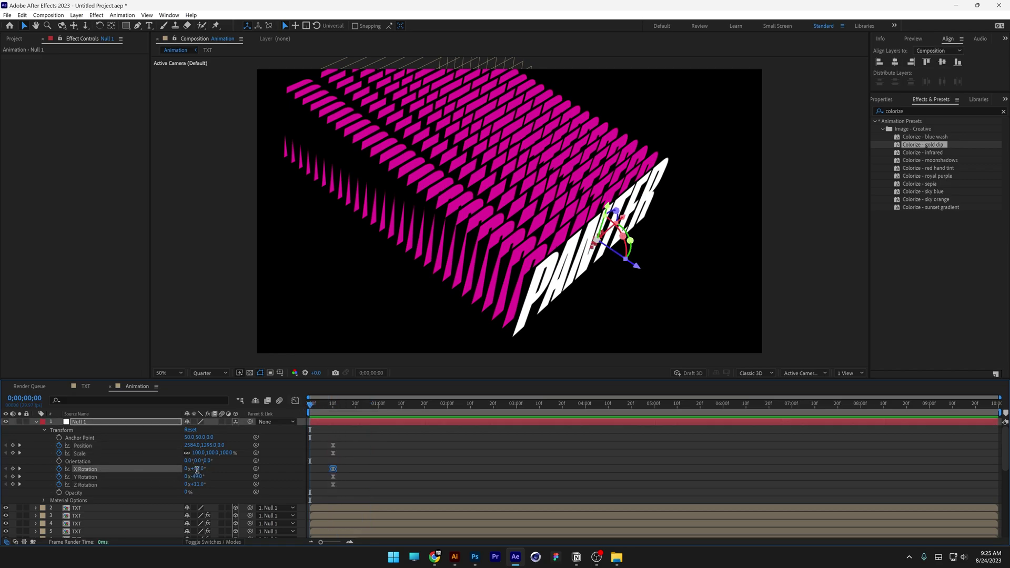
left_click(196, 470)
type("0")
key("Tab")
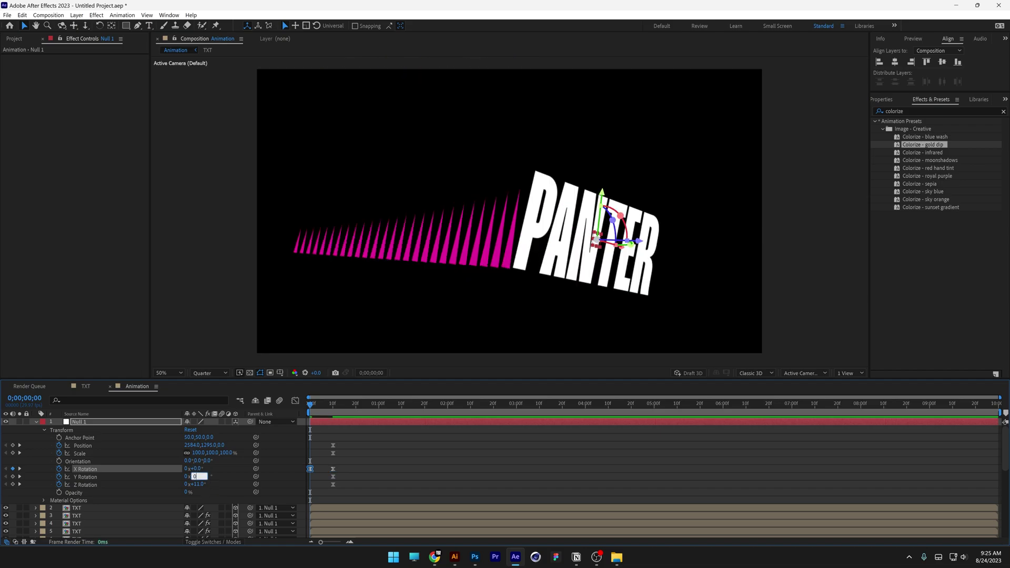
type("0")
key("Tab")
type("0")
left_click(217, 488)
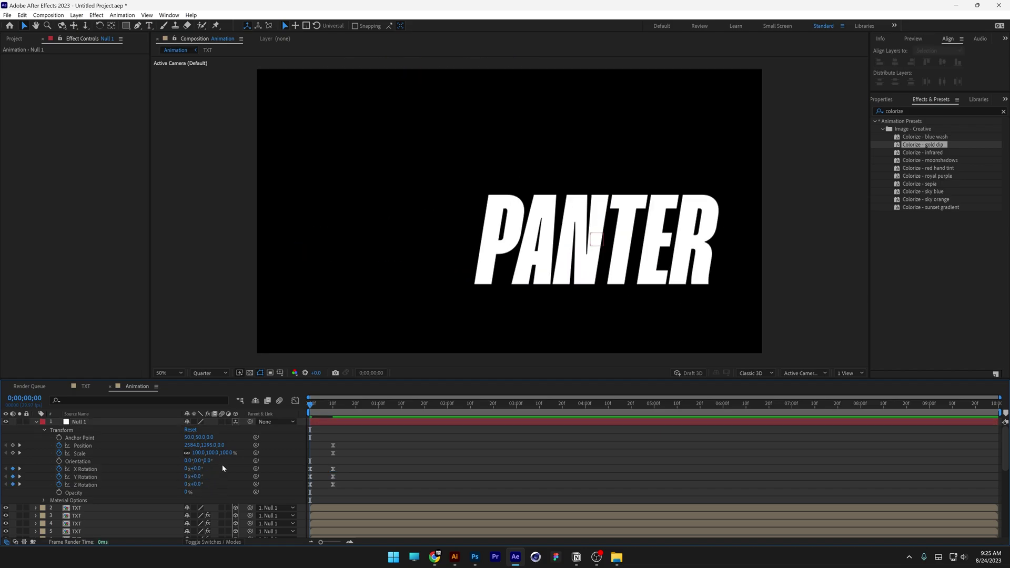
Place Null 1 at 1914, 1061 with 33% scale at frame 0, then preview.
left_click(83, 446)
mouse_move(310, 404)
left_mouse_down()
mouse_move(331, 407)
mouse_move(310, 404)
left_mouse_up()
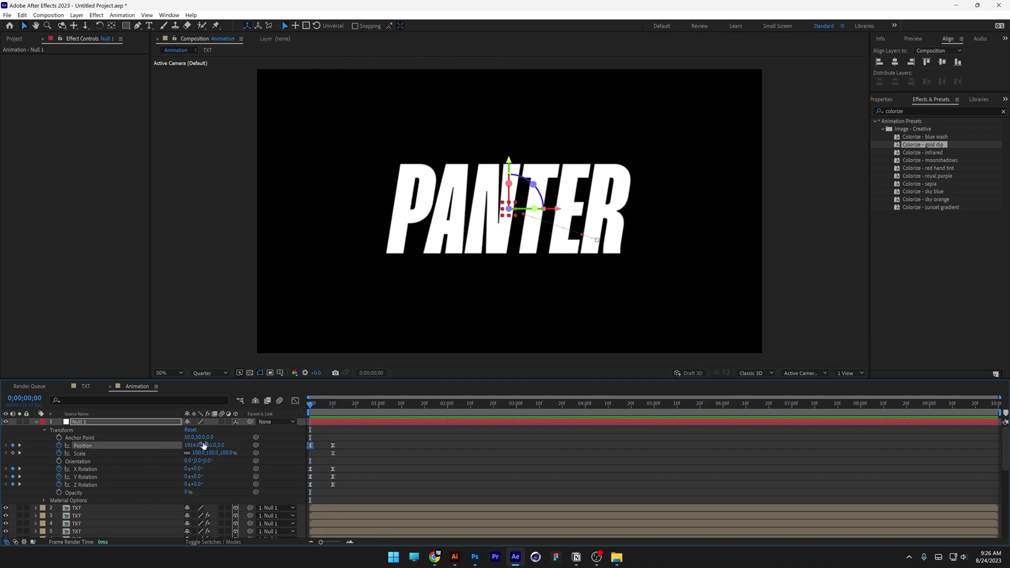
left_click_drag(213, 453, 174, 456)
left_click(429, 458)
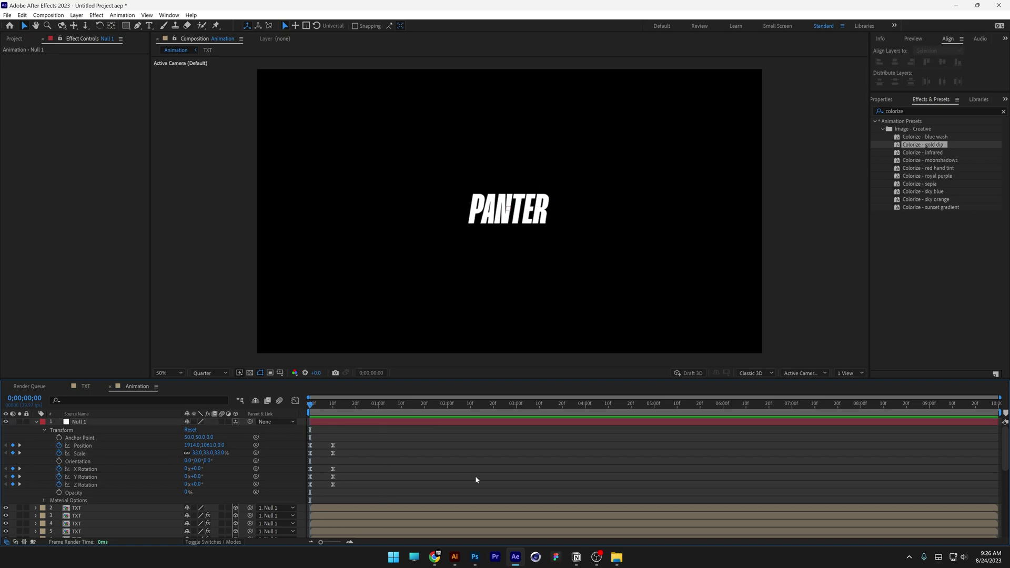
key("space")
key("space")
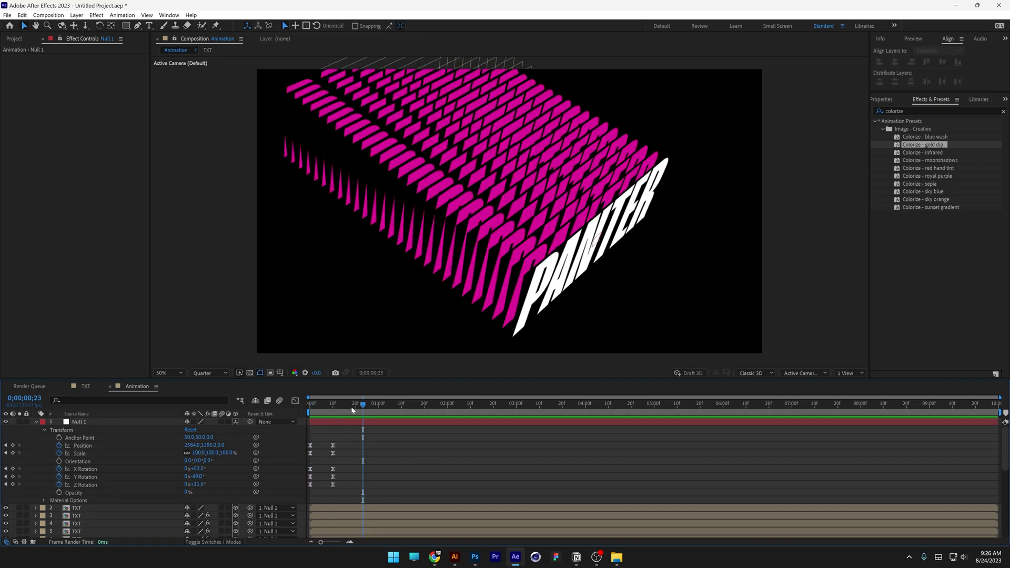
Return to frame 20 and select Null 1's X Rotation keyframes.
left_click_drag(352, 410, 356, 410)
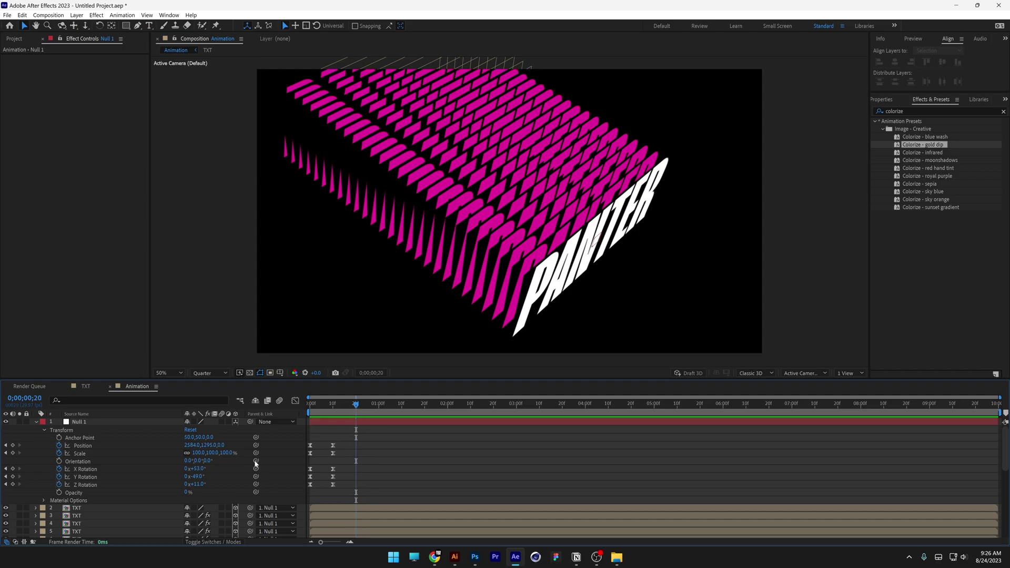
left_click(121, 470)
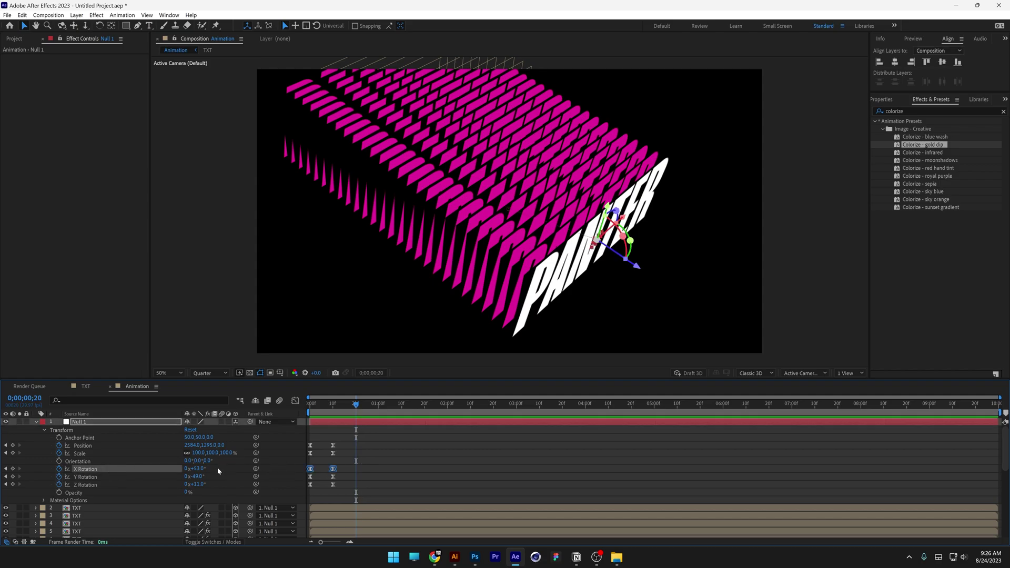